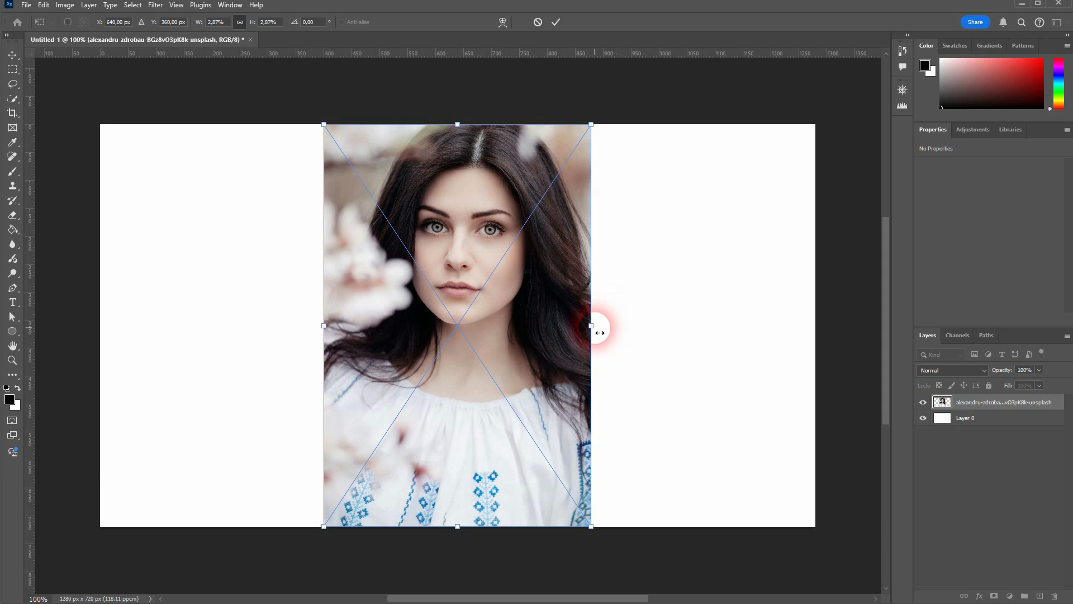
# - Enlarge the placed portrait to 7.68% so it spans the full canvas width, shift it down to Y 604 px, and commit the placement
pyautogui.moveTo(600, 332); pyautogui.dragTo(757, 324)
pyautogui.moveTo(479, 268); pyautogui.dragTo(487, 420)
pyautogui.scroll(-1, 495, 389)
pyautogui.click(683, 444)
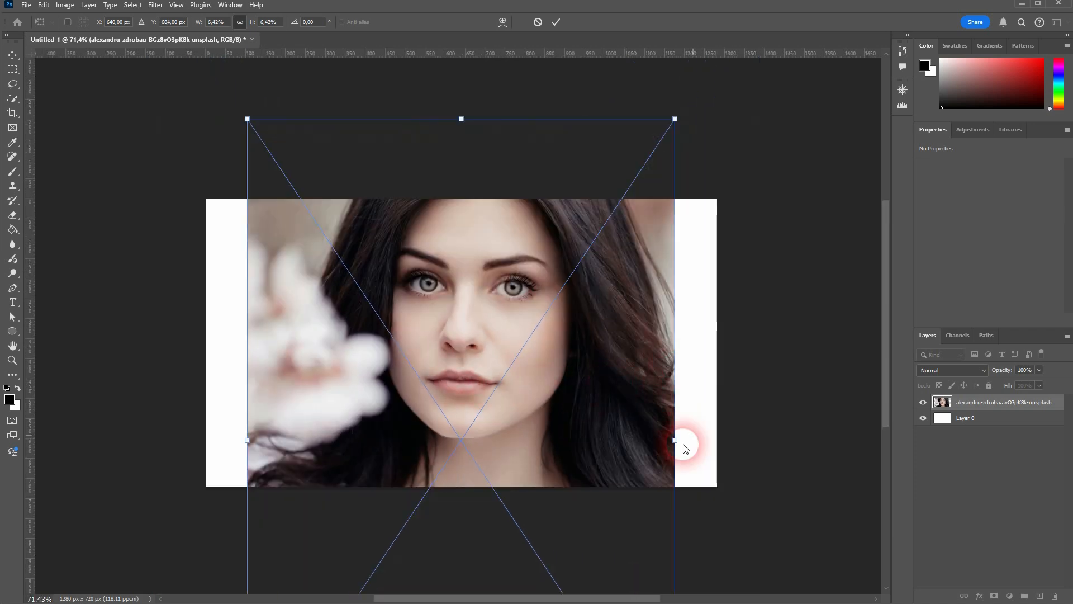
pyautogui.moveTo(682, 445); pyautogui.dragTo(720, 447)
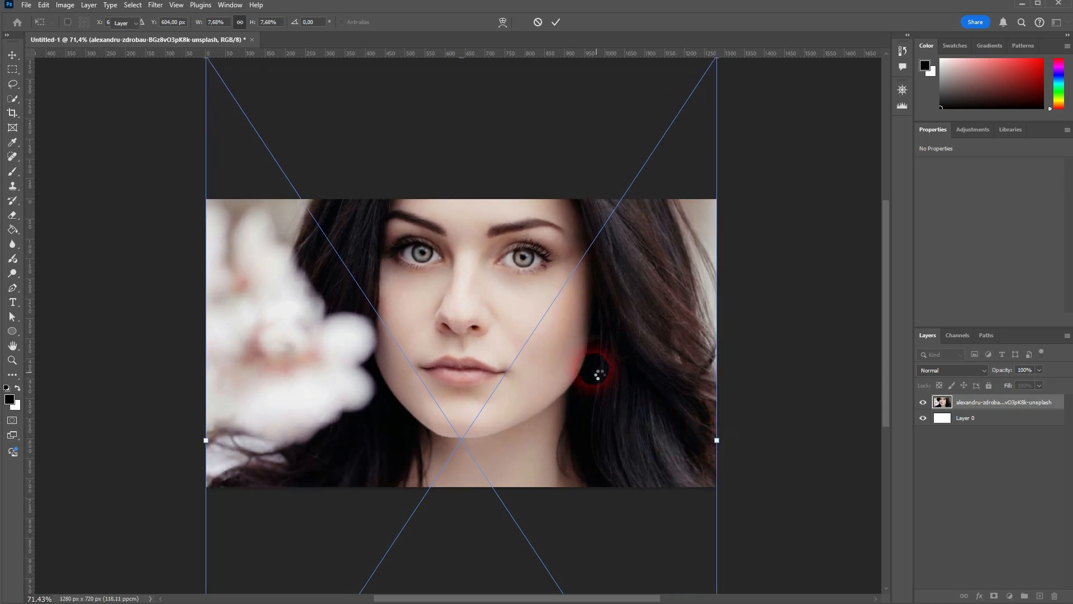
pyautogui.doubleClick(598, 374)
# - Rename the placed photo's layer to "image"
pyautogui.click(1004, 409)
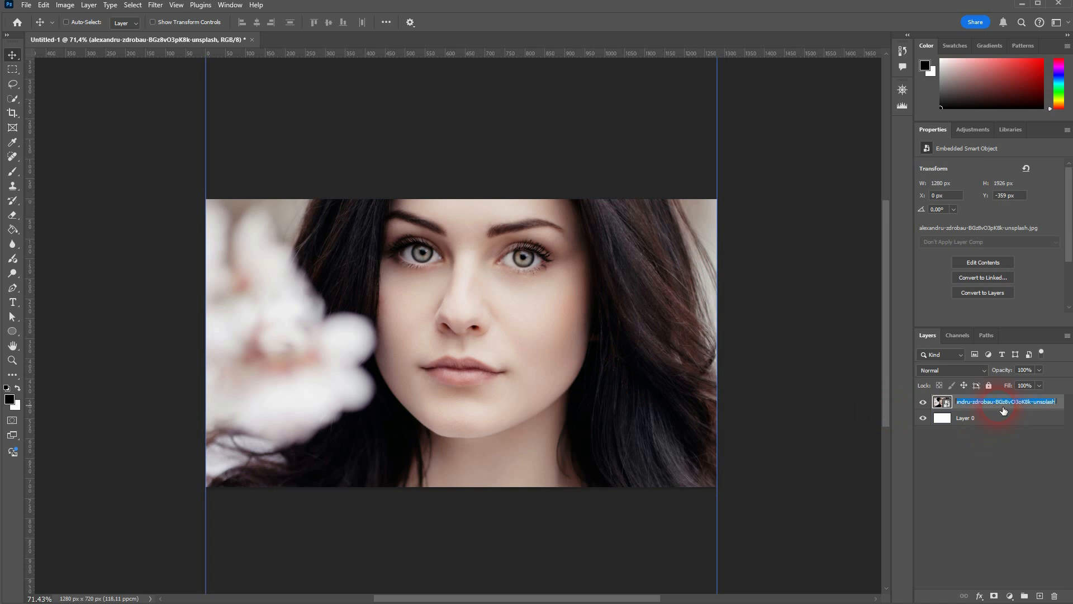
pyautogui.write('image')
pyautogui.press('Return')
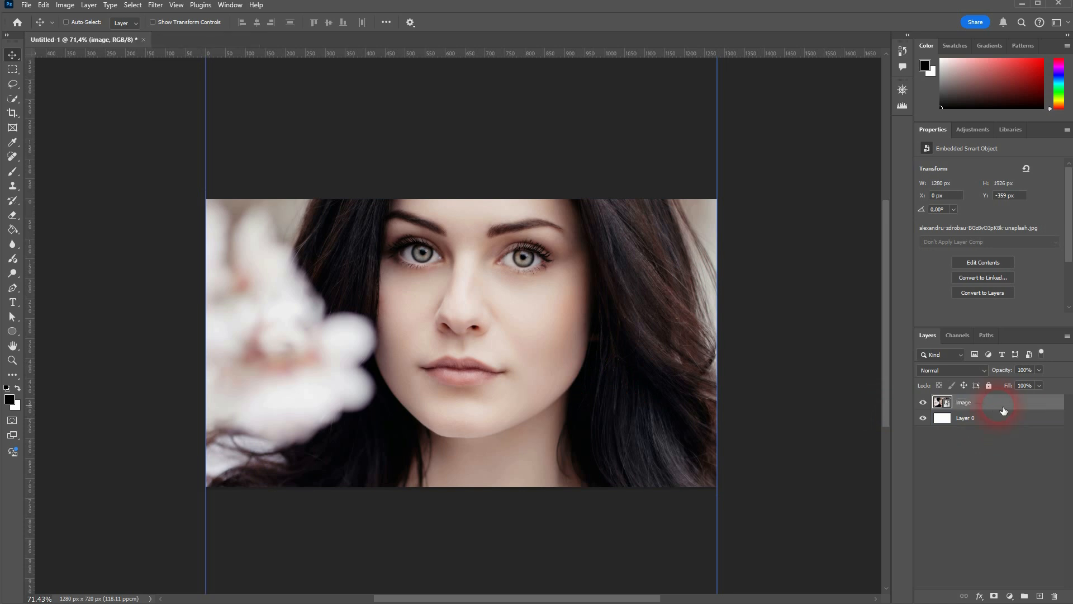
# - Move the photo down to Y -292 px and hide the image layer
pyautogui.click(464, 317)
pyautogui.moveTo(467, 311)
pyautogui.mouseDown()
pyautogui.moveTo(468, 351)
pyautogui.moveTo(467, 332)
pyautogui.mouseUp()
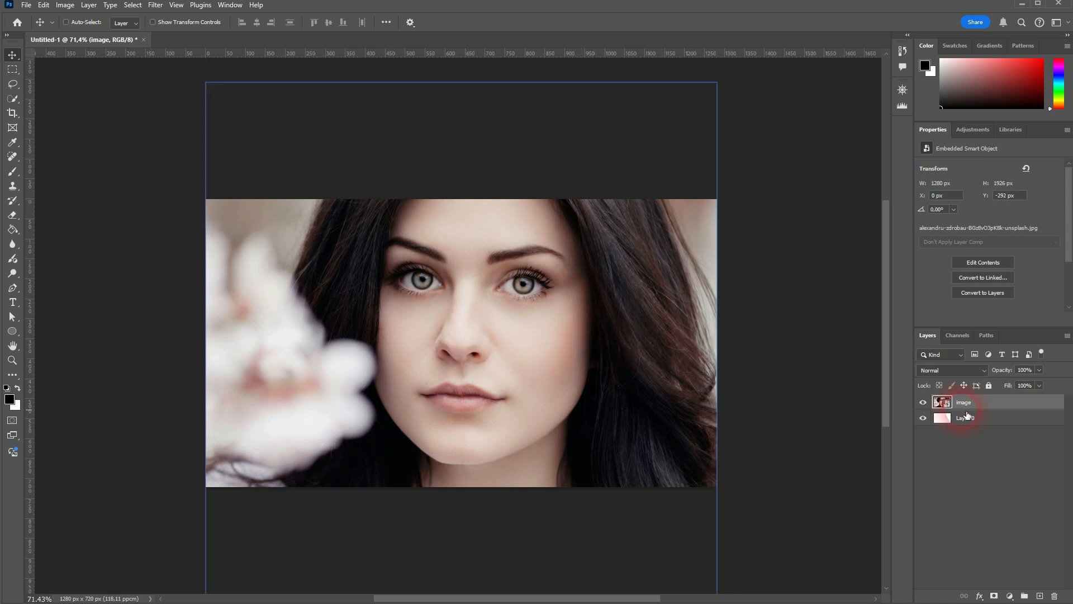
pyautogui.click(924, 403)
pyautogui.click(980, 409)
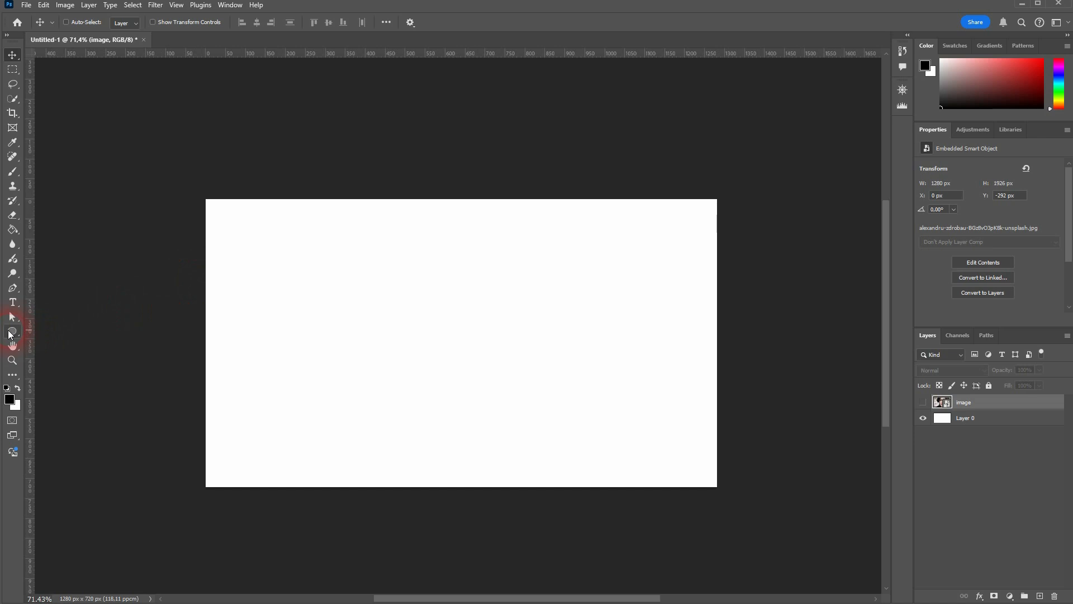
# - Draw a black square of about 274 × 274 px with the Rectangle tool in the upper-left part of the canvas
pyautogui.rightClick(9, 333)
pyautogui.click(73, 333)
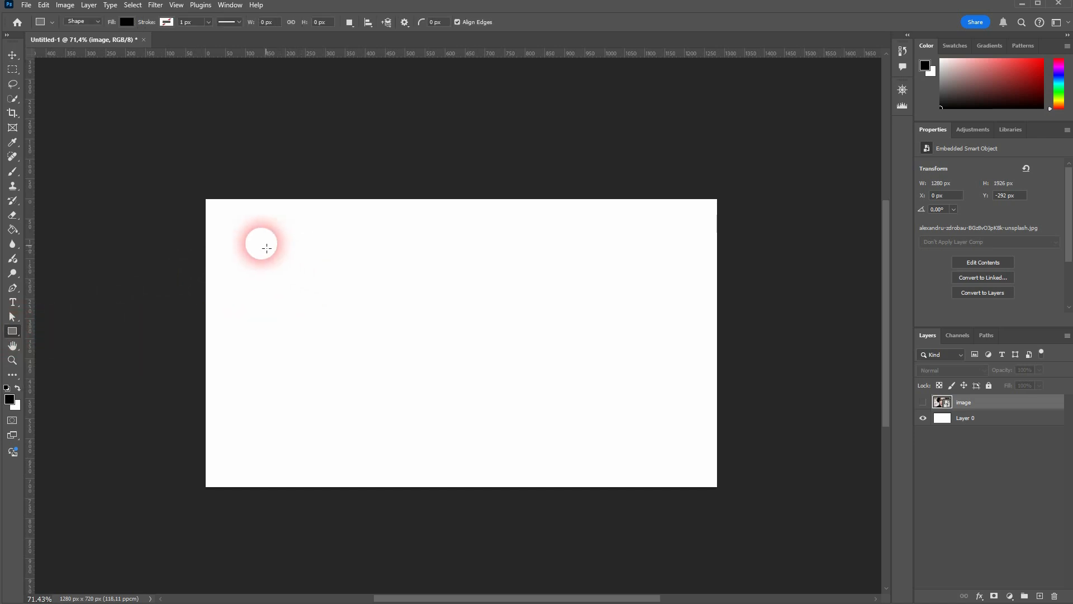
pyautogui.moveTo(256, 240); pyautogui.dragTo(371, 347)
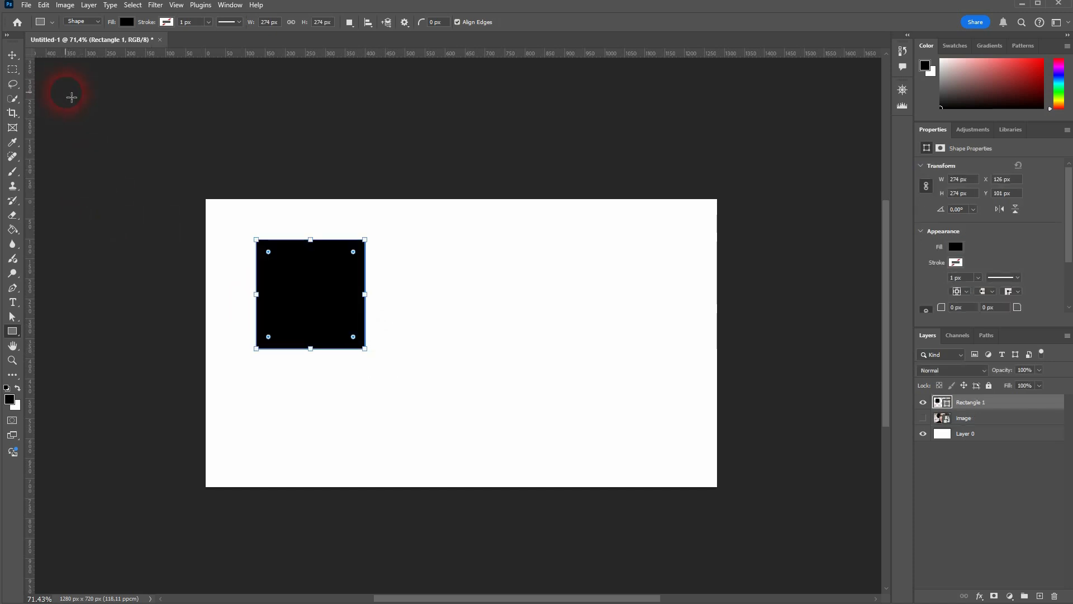
# - Set the corner radius of all four corners of the black square to 50 px
pyautogui.scroll(-2, 1001, 246)
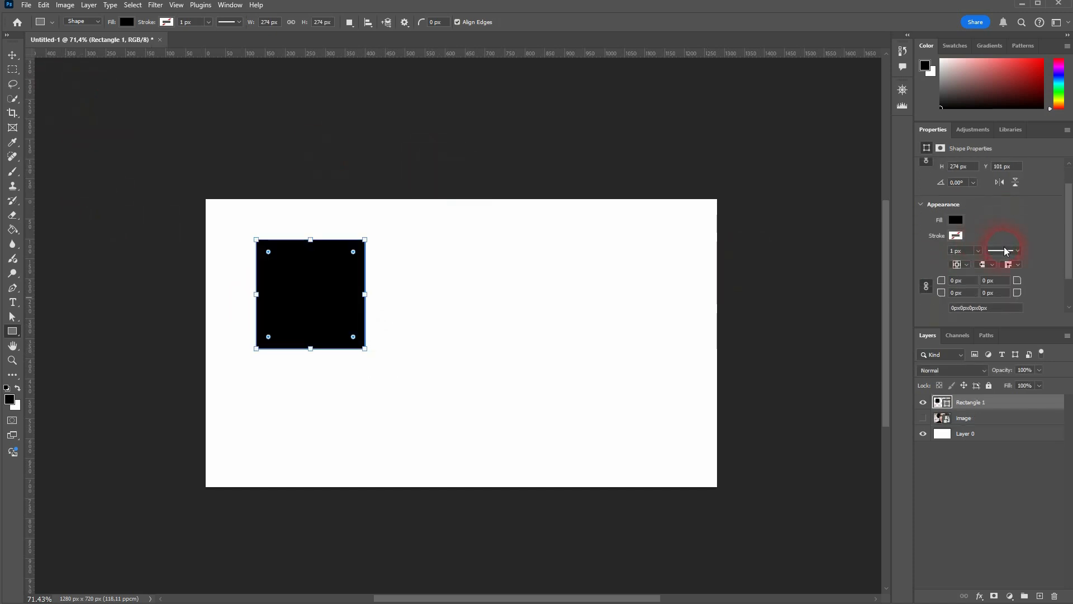
pyautogui.click(230, 6)
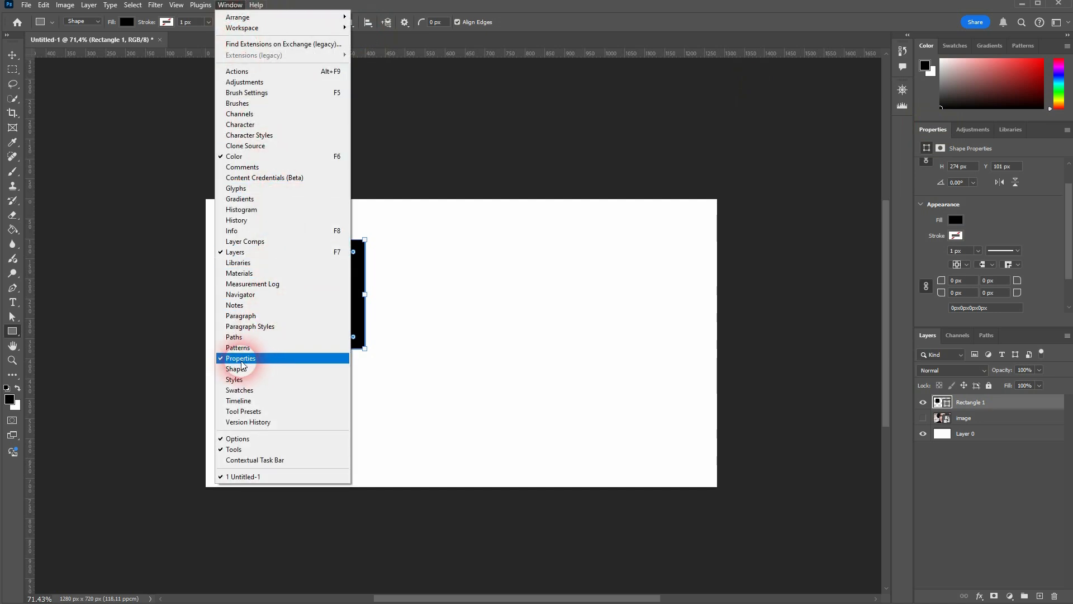
pyautogui.click(1035, 282)
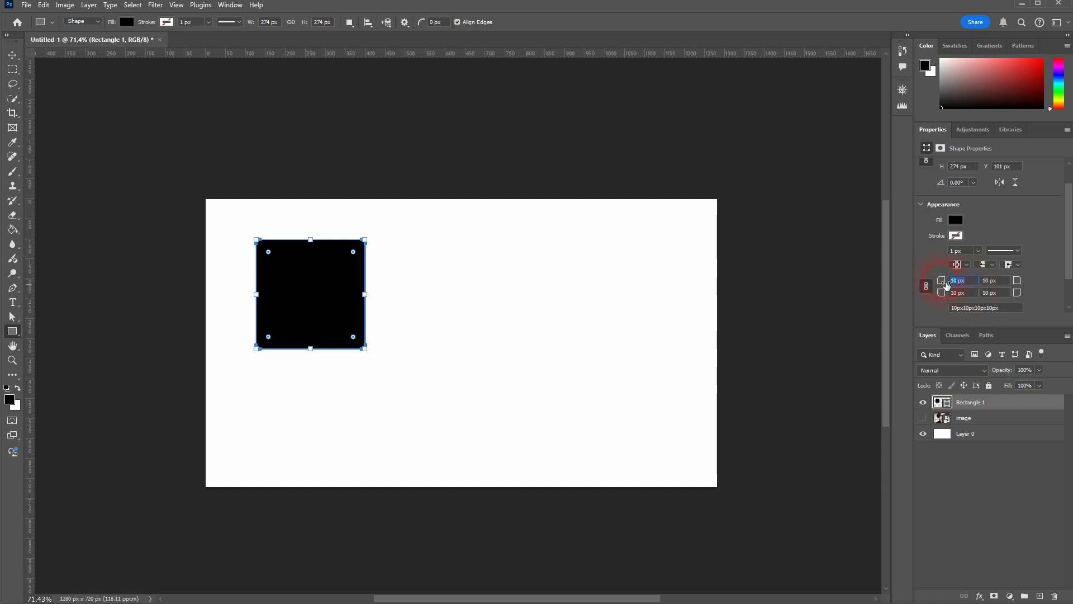
pyautogui.press('Return')
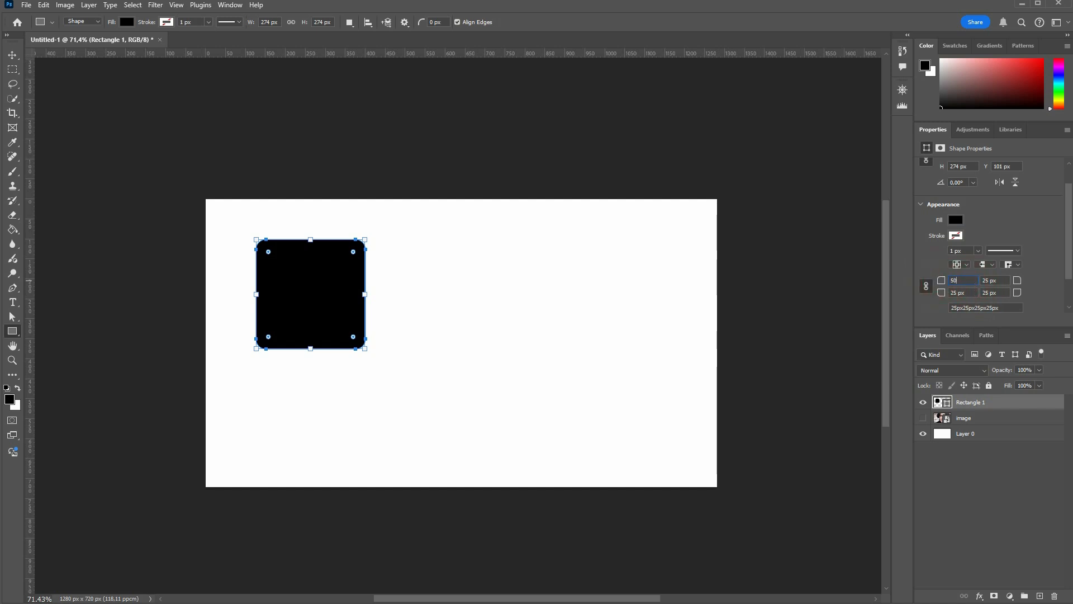
pyautogui.click(941, 281)
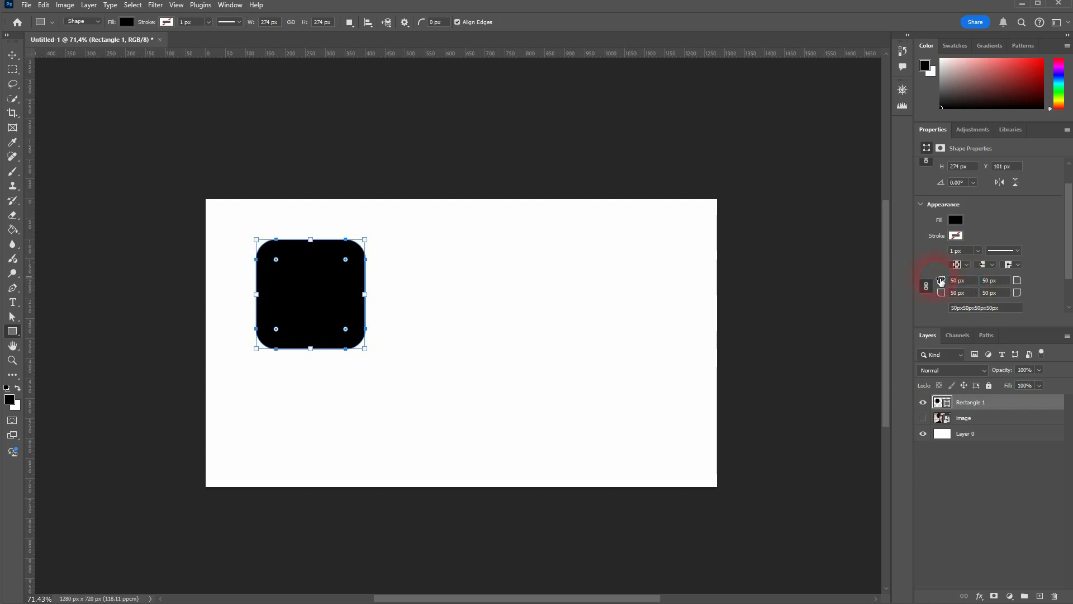
# - Move the rounded square into the canvas's upper-left corner, leaving a small margin with Y at 5 px
pyautogui.click(12, 55)
pyautogui.moveTo(304, 304); pyautogui.dragTo(268, 269)
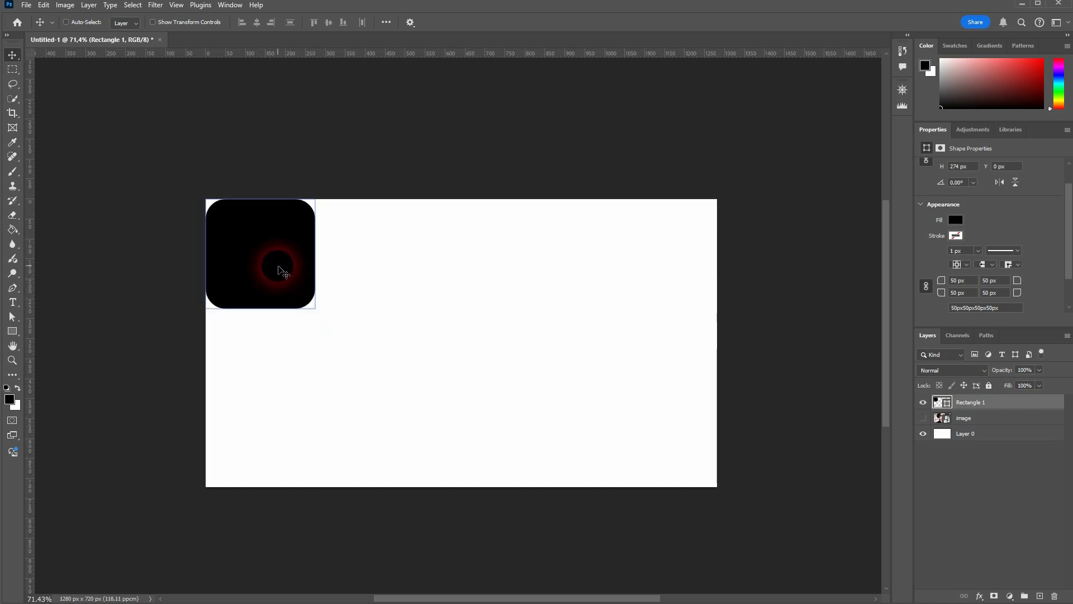
pyautogui.moveTo(270, 253); pyautogui.dragTo(275, 269)
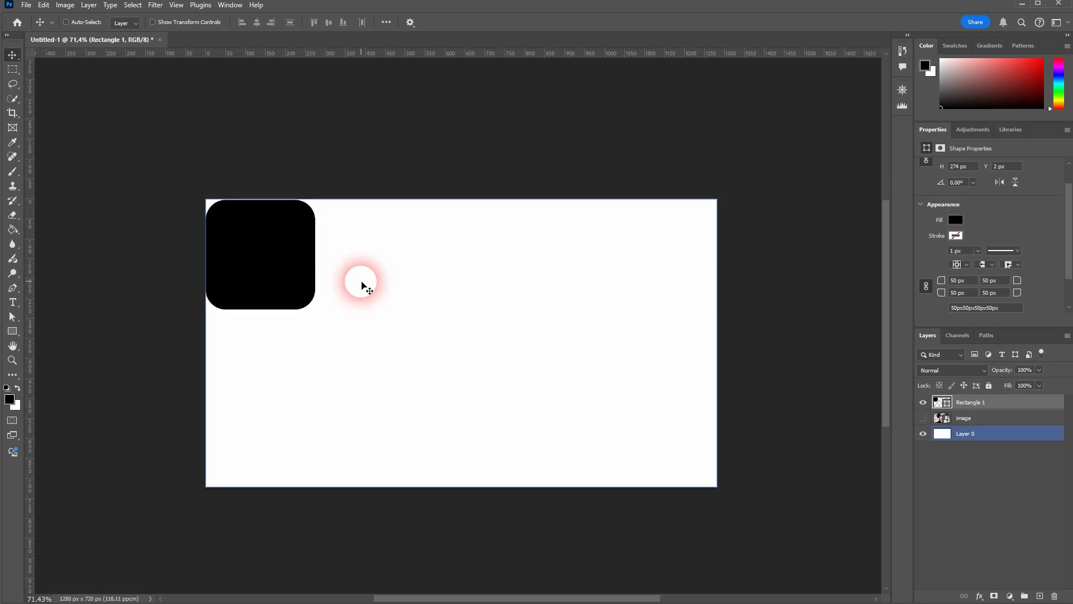
pyautogui.press('Right')
pyautogui.press('Right')
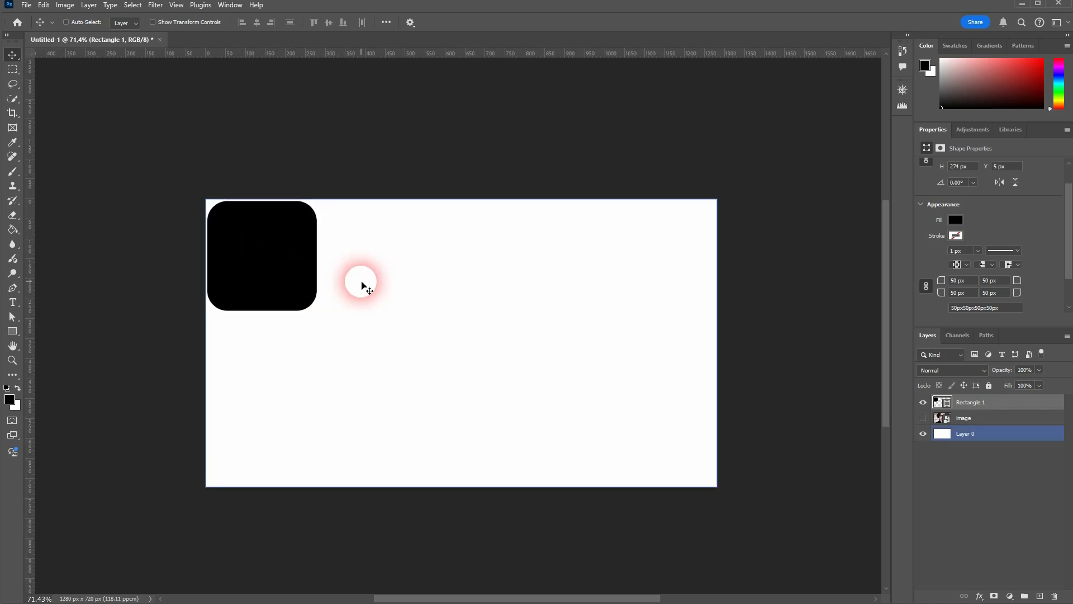
pyautogui.click(251, 263)
# - Duplicate the Rectangle 1 layer and place the copy directly beside the original with a narrow gap
pyautogui.click(1012, 409)
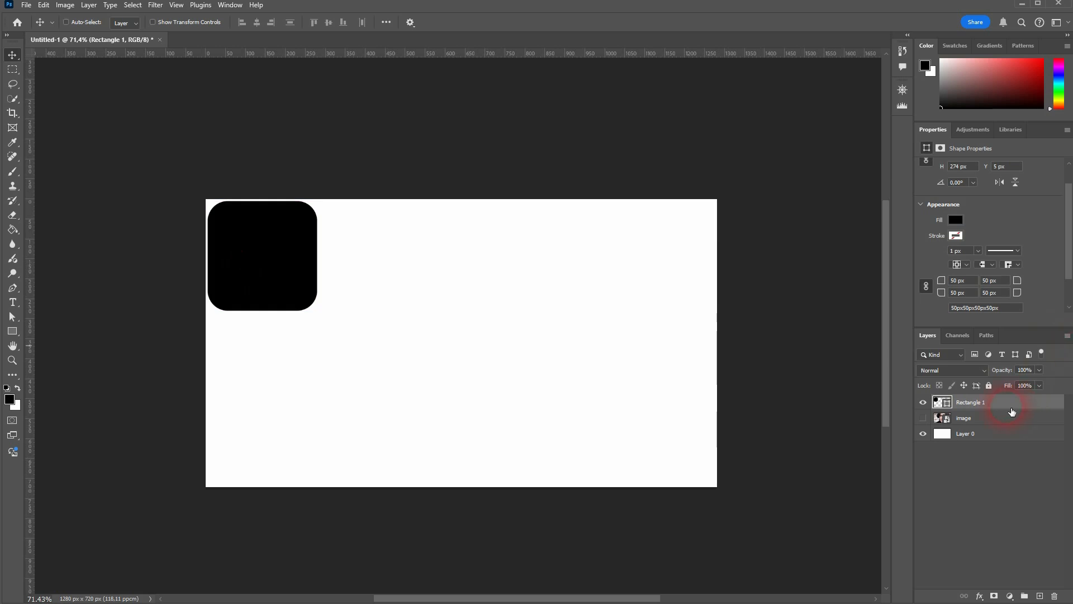
pyautogui.hotkey('ctrl', 'j')
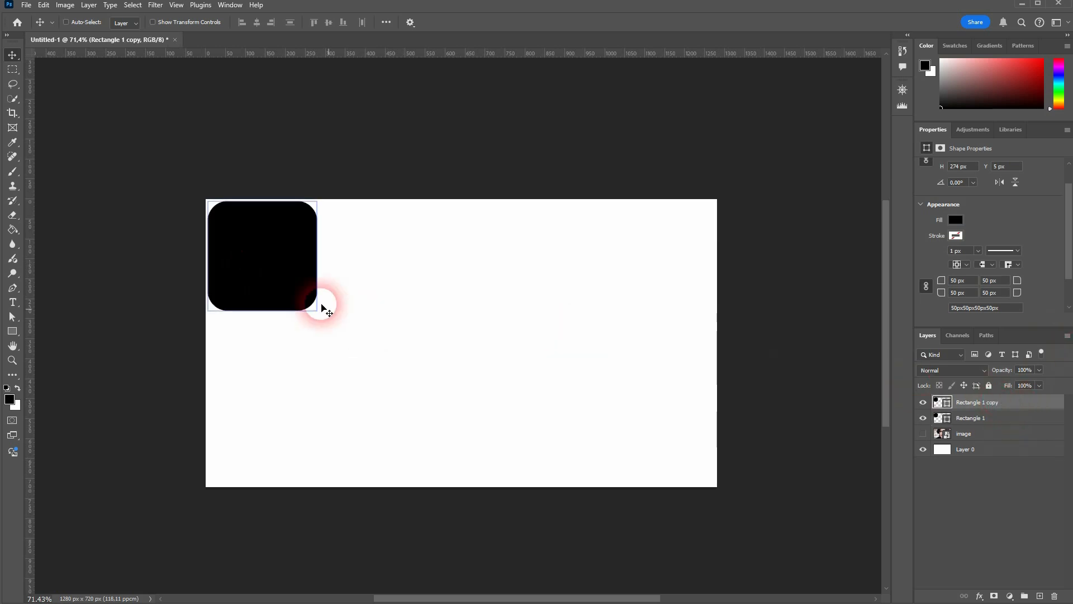
pyautogui.moveTo(271, 273); pyautogui.dragTo(382, 273)
pyautogui.click(494, 330)
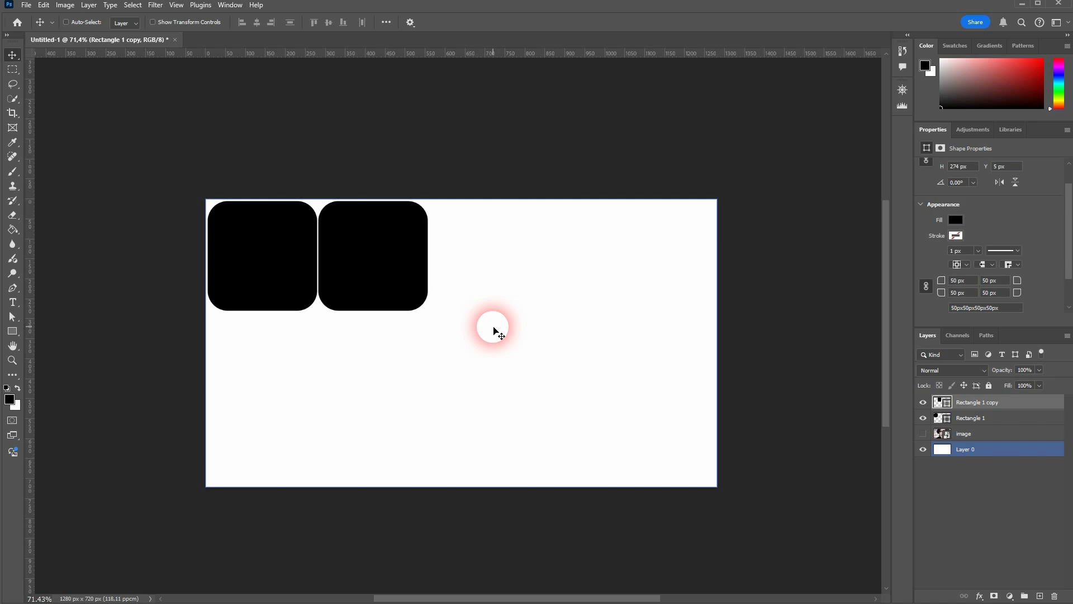
pyautogui.click(1000, 426)
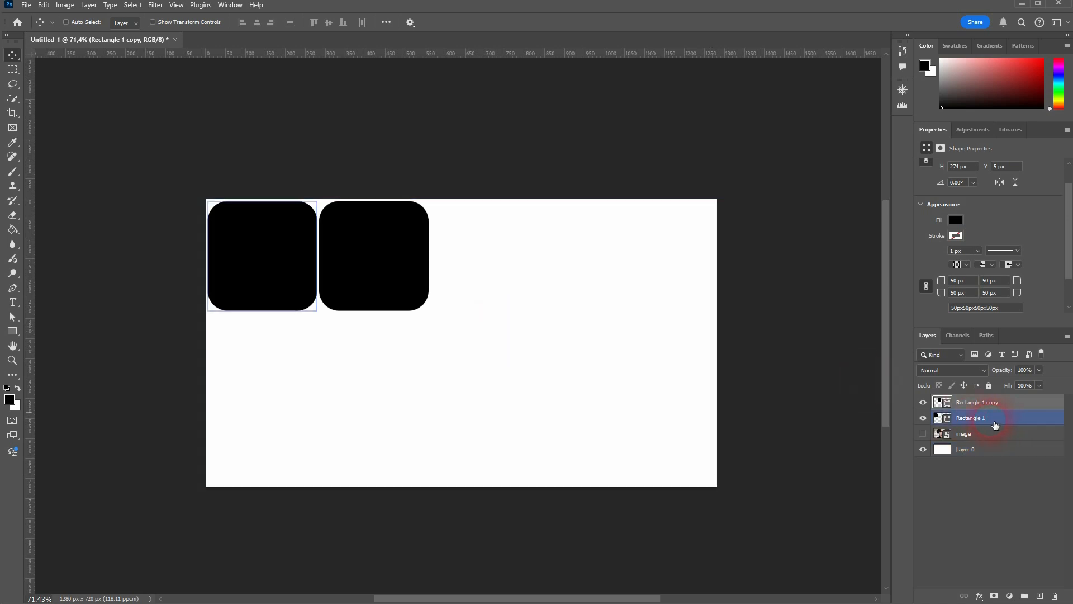
# - Duplicate the rounded square three more times to extend the evenly spaced row to five squares, past the canvas's right edge
pyautogui.click(991, 404)
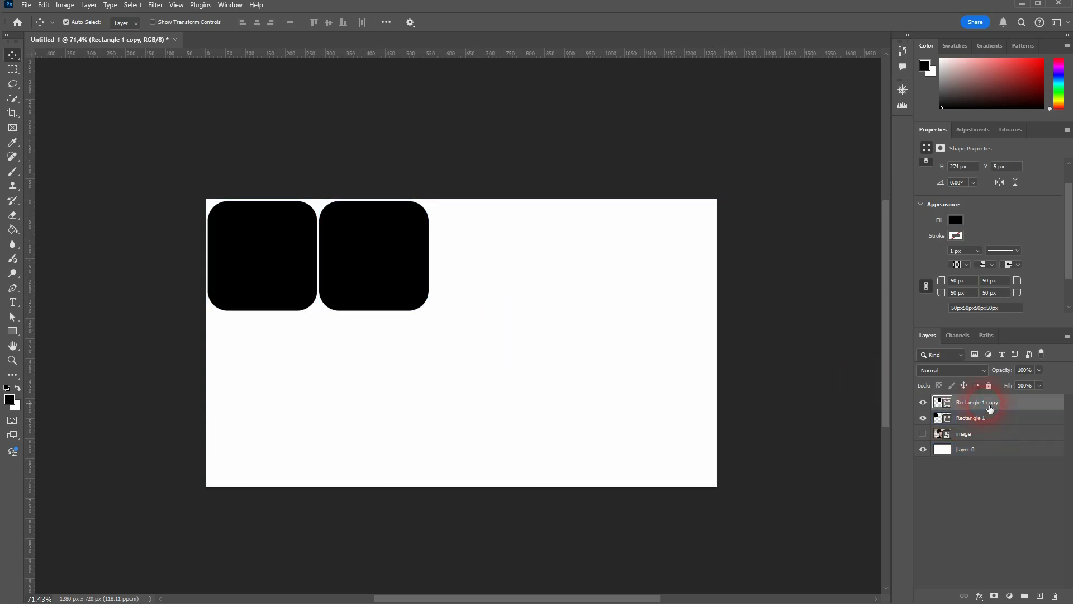
pyautogui.hotkey('ctrl', 'j')
pyautogui.moveTo(379, 276); pyautogui.dragTo(658, 261)
pyautogui.hotkey('ctrl', 'j')
pyautogui.hotkey('ctrl', 'j')
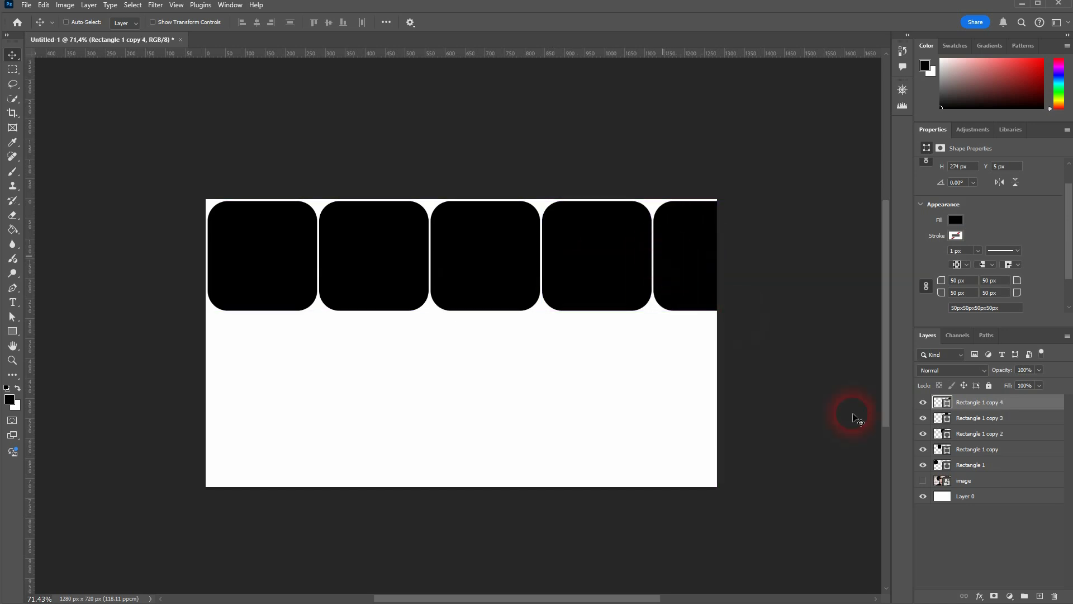
# - Select all five rectangle layers and scale them together to 91.73% so the row fits the canvas width
pyautogui.click(992, 468)
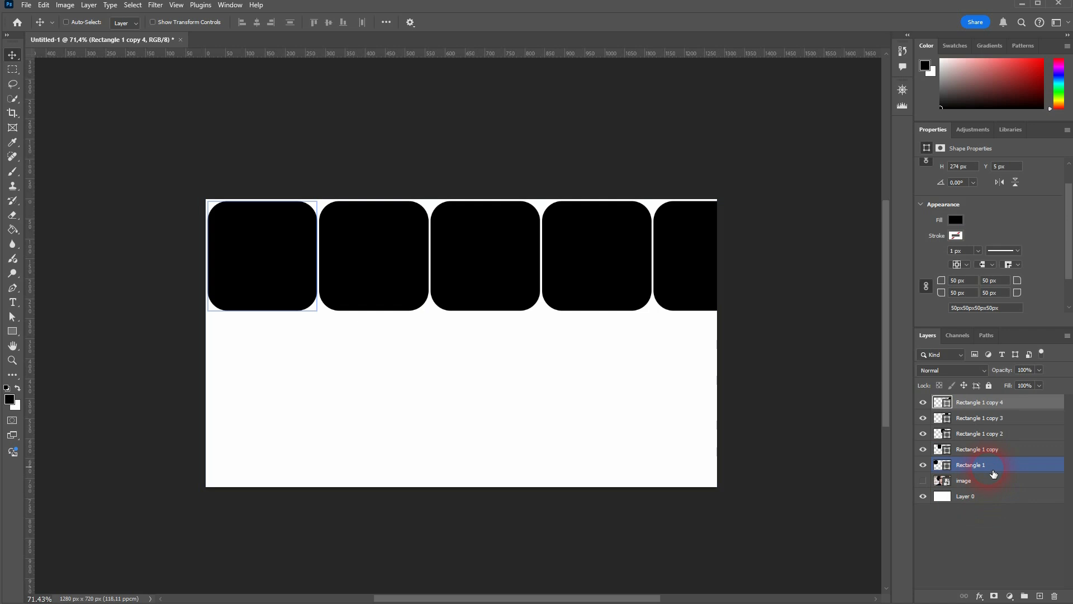
pyautogui.keyDown('shift'); pyautogui.click(993, 474); pyautogui.keyUp('shift')
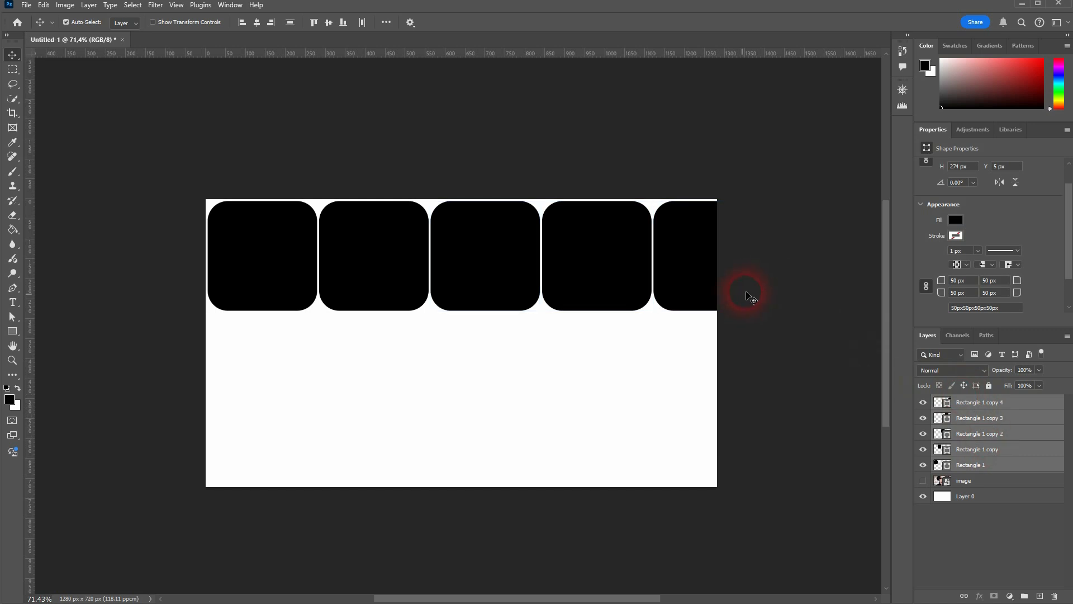
pyautogui.hotkey('ctrl', 't')
pyautogui.moveTo(765, 262); pyautogui.dragTo(717, 263)
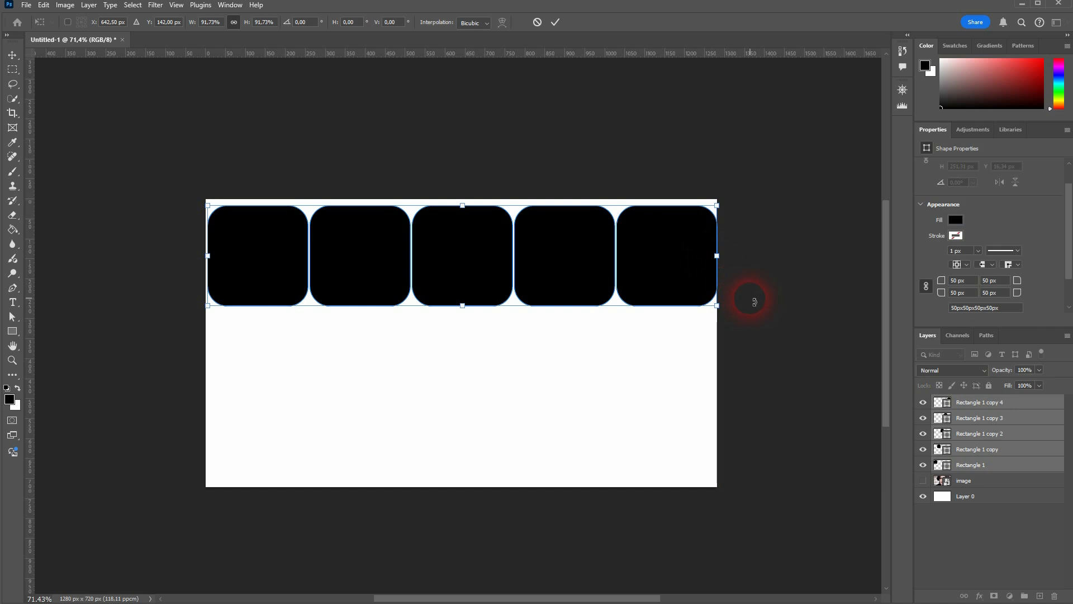
pyautogui.press('Return')
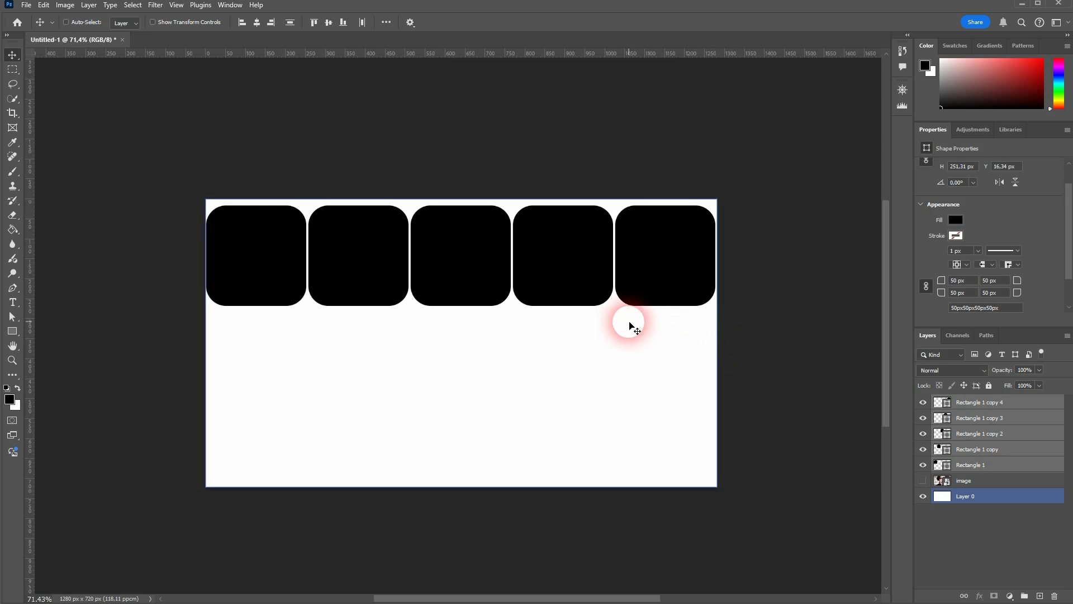
# - Nudge the row of five squares up to Y 2.34 px
pyautogui.press('Up')
pyautogui.press('Up')
pyautogui.press('Up')
pyautogui.press('Up')
pyautogui.press('Up')
pyautogui.press('Up')
pyautogui.press('Up')
pyautogui.press('Up')
pyautogui.press('Up')
pyautogui.press('Up')
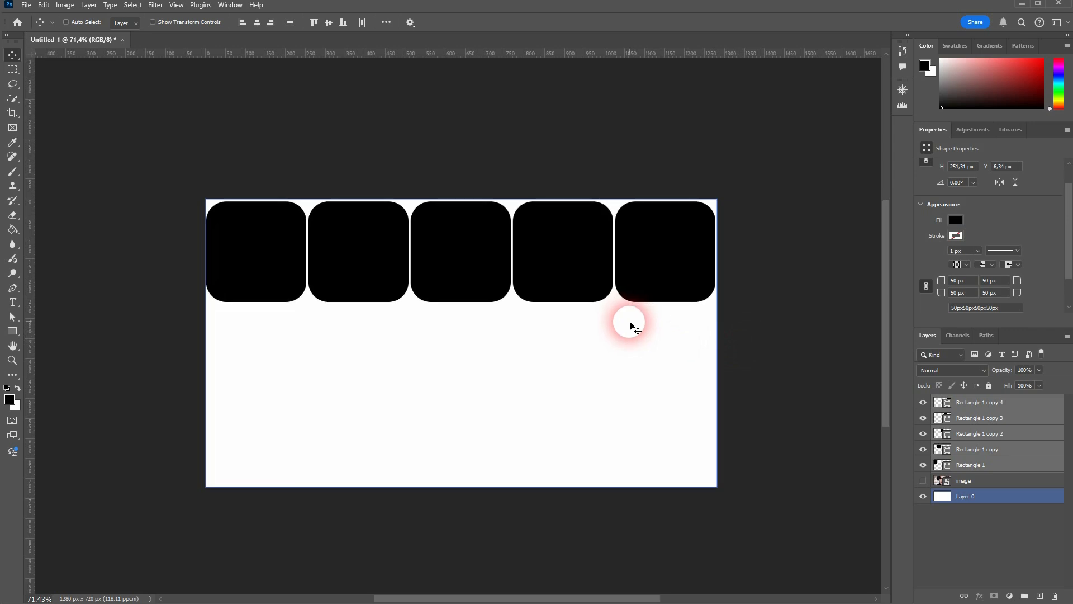
pyautogui.press('Up')
pyautogui.press('Up')
pyautogui.press('Up')
pyautogui.press('Up')
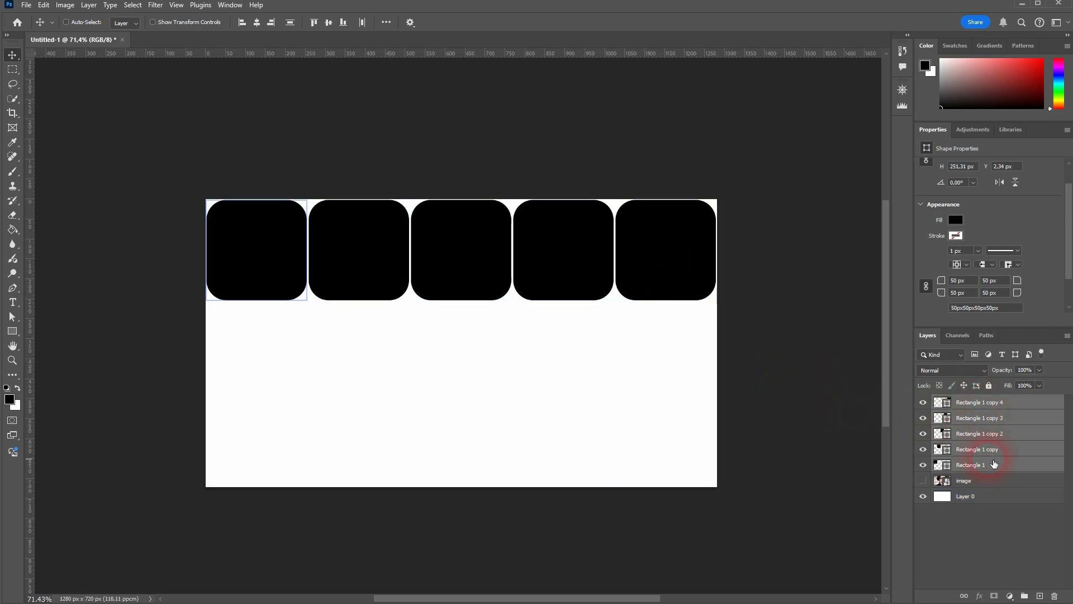
# - Duplicate the row of squares twice downward to form three rows, nudging the lowest row to Y 514.34 px
pyautogui.press('ctrl')
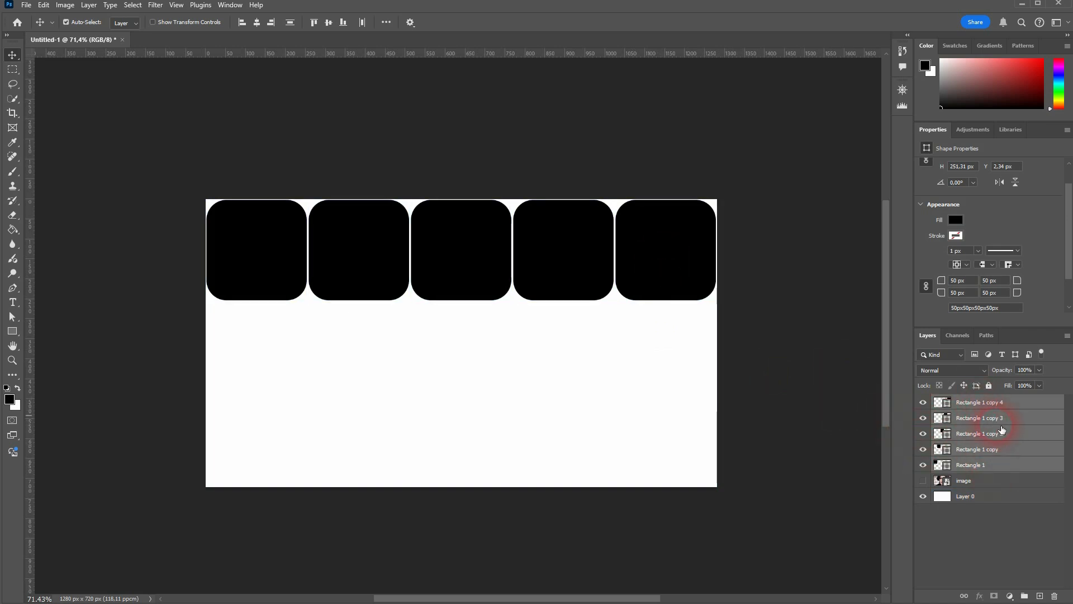
pyautogui.moveTo(267, 257); pyautogui.dragTo(249, 476)
pyautogui.click(323, 408)
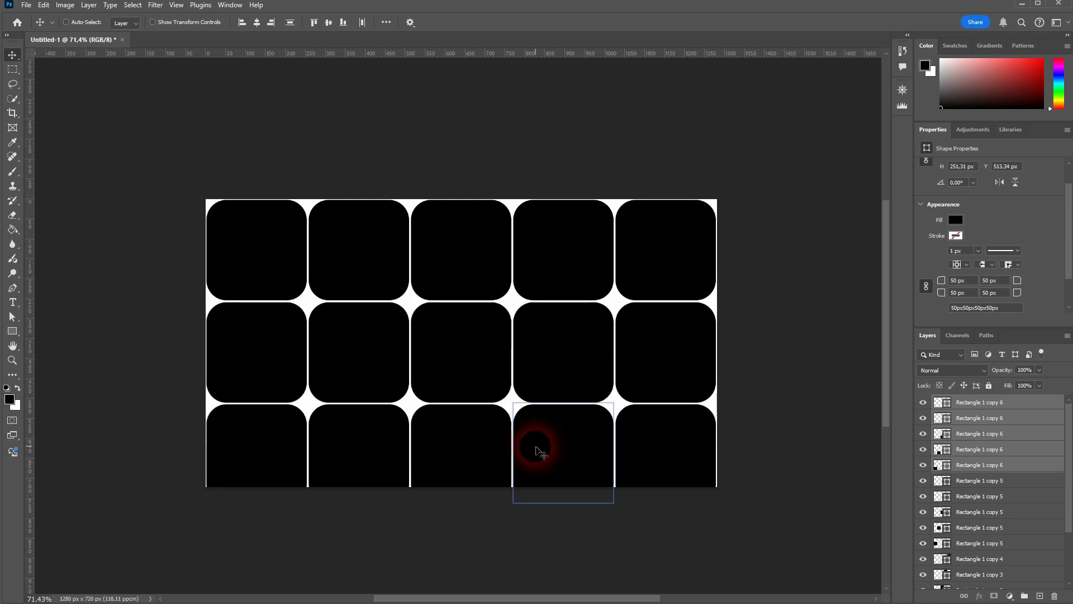
pyautogui.press('Down')
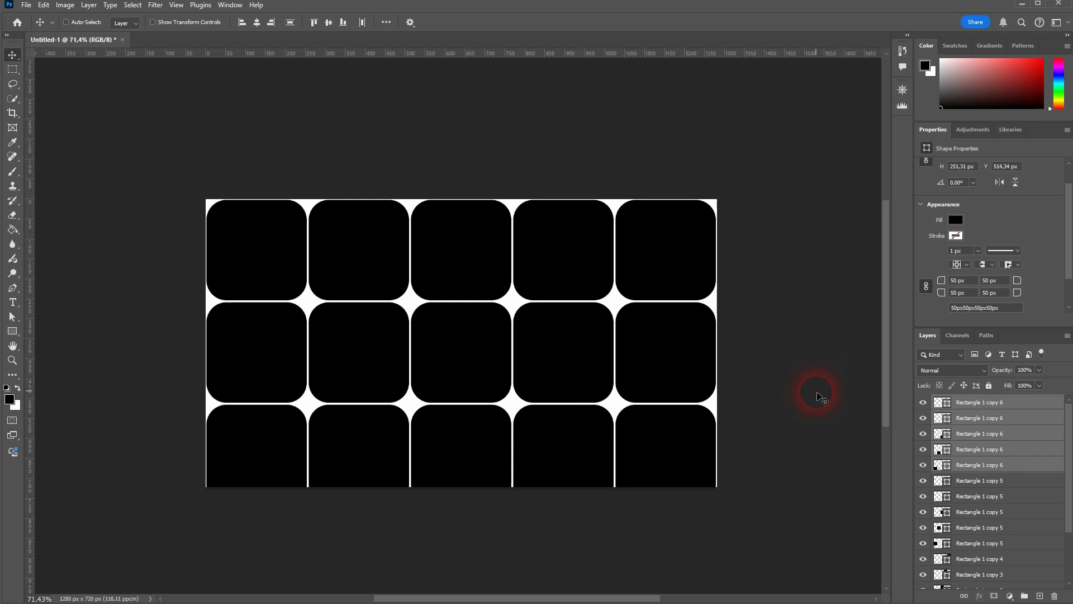
# - Select all fifteen rectangle layers and nudge the whole grid up to Y -13.66 px to centre it vertically on the canvas
pyautogui.click(1031, 404)
pyautogui.scroll(-3, 1027, 447)
pyautogui.click(998, 555)
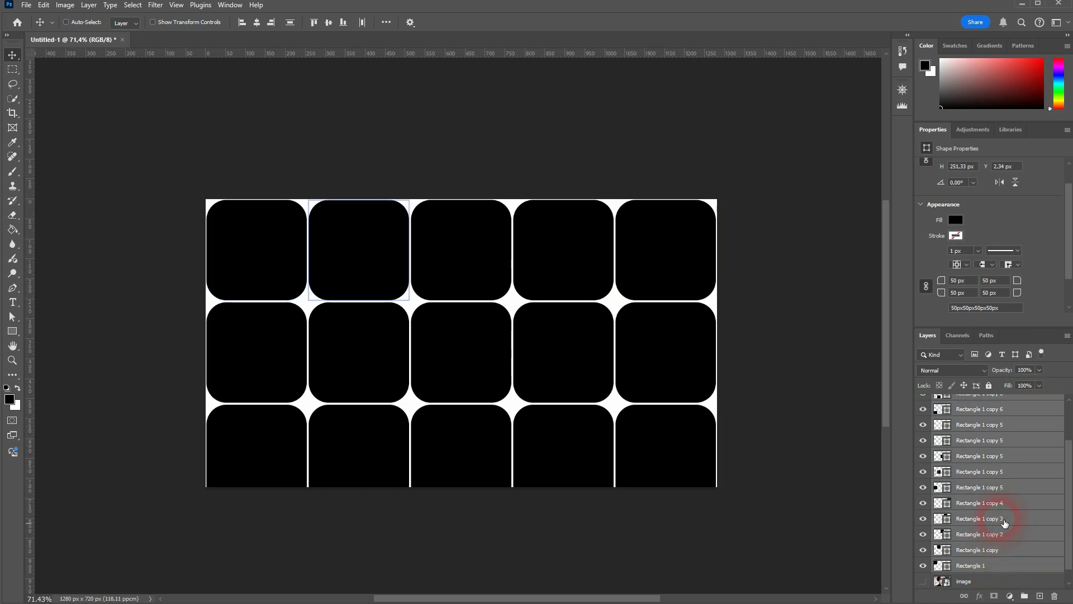
pyautogui.scroll(3, 1004, 509)
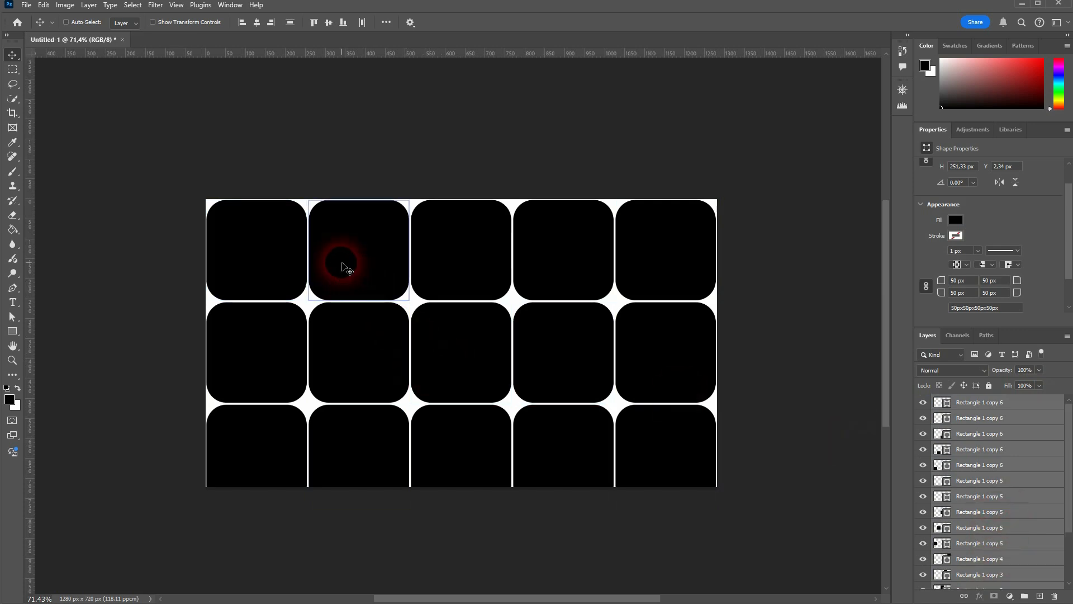
pyautogui.press('Up')
pyautogui.press('Up')
pyautogui.press('Up')
pyautogui.press('Up')
pyautogui.press('Up')
pyautogui.press('Up')
pyautogui.press('Up')
pyautogui.press('Up')
pyautogui.press('Up')
pyautogui.press('Up')
pyautogui.press('Up')
pyautogui.press('Up')
pyautogui.press('Up')
pyautogui.press('Up')
pyautogui.press('Up')
pyautogui.press('Up')
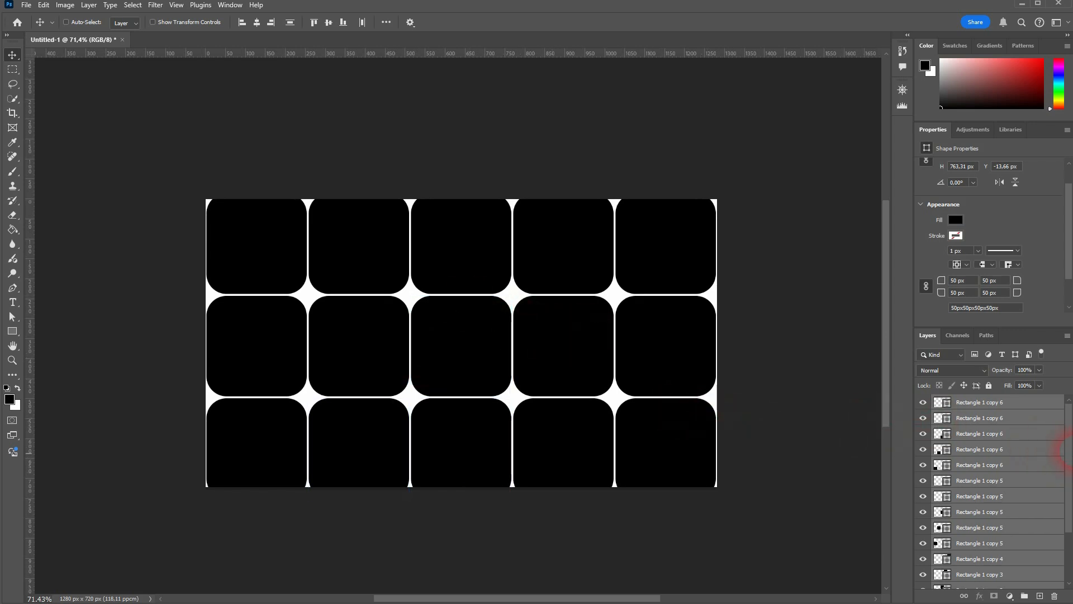
pyautogui.moveTo(1071, 451)
pyautogui.mouseDown()
pyautogui.moveTo(1071, 514)
pyautogui.moveTo(1071, 464)
pyautogui.mouseUp()
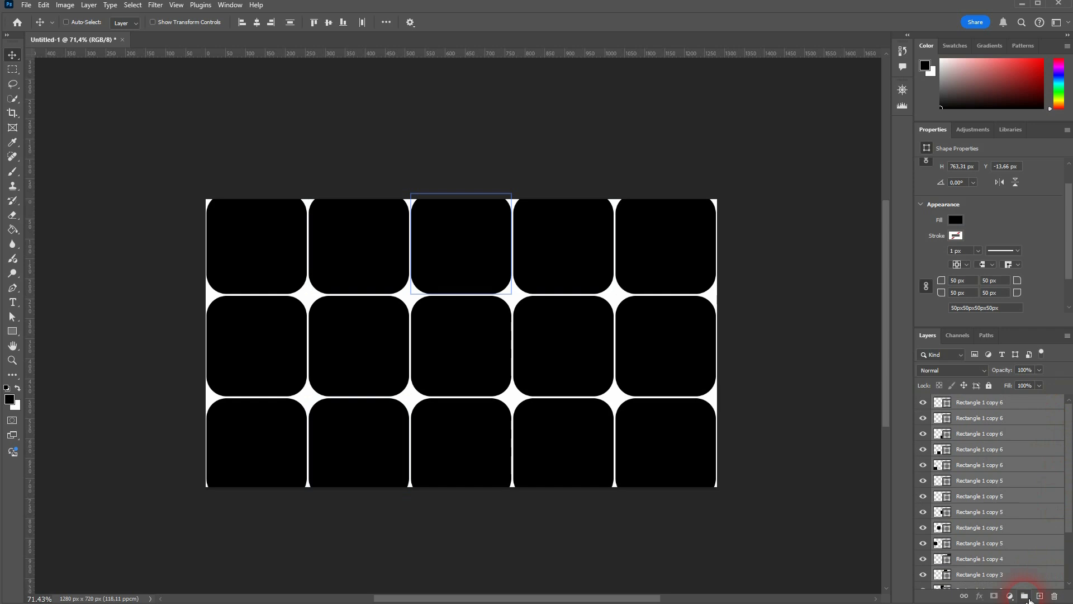
# - Group the fifteen selected rectangle layers and rename the group "rectangle group"
pyautogui.click(1025, 596)
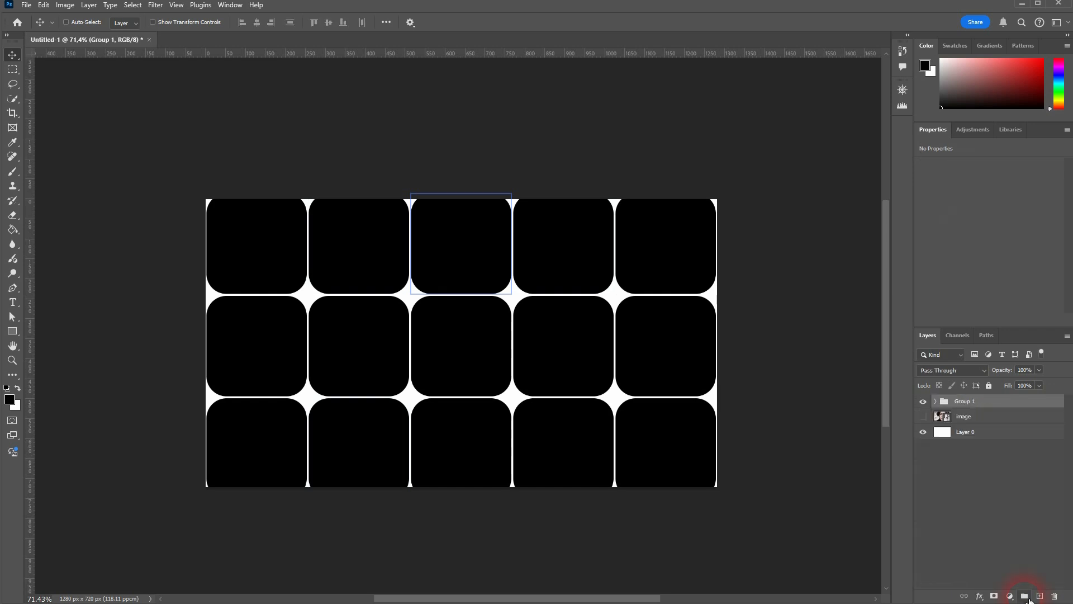
pyautogui.click(923, 402)
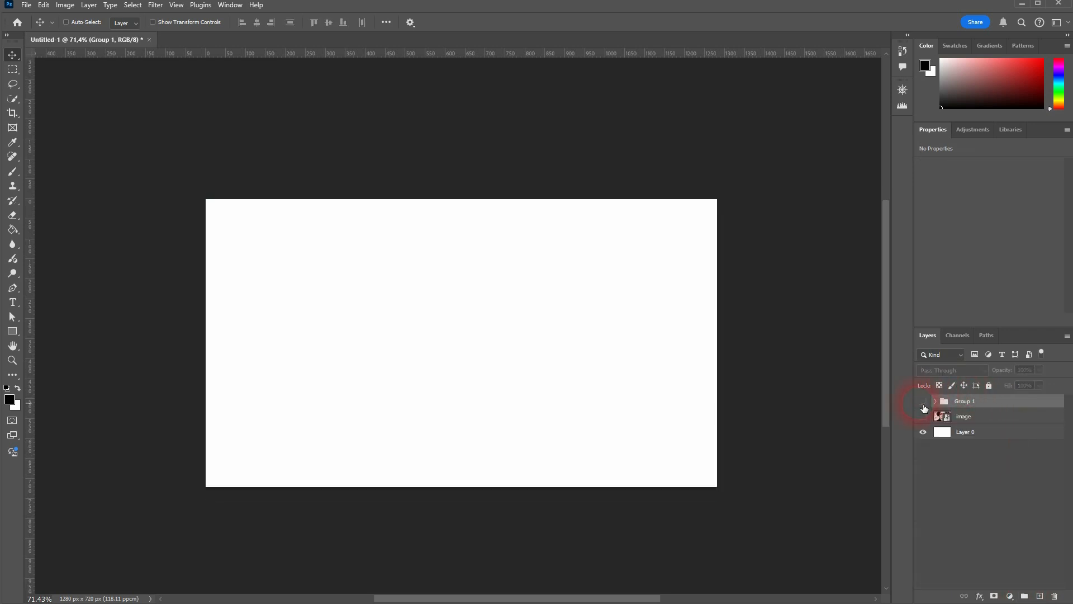
pyautogui.click(923, 403)
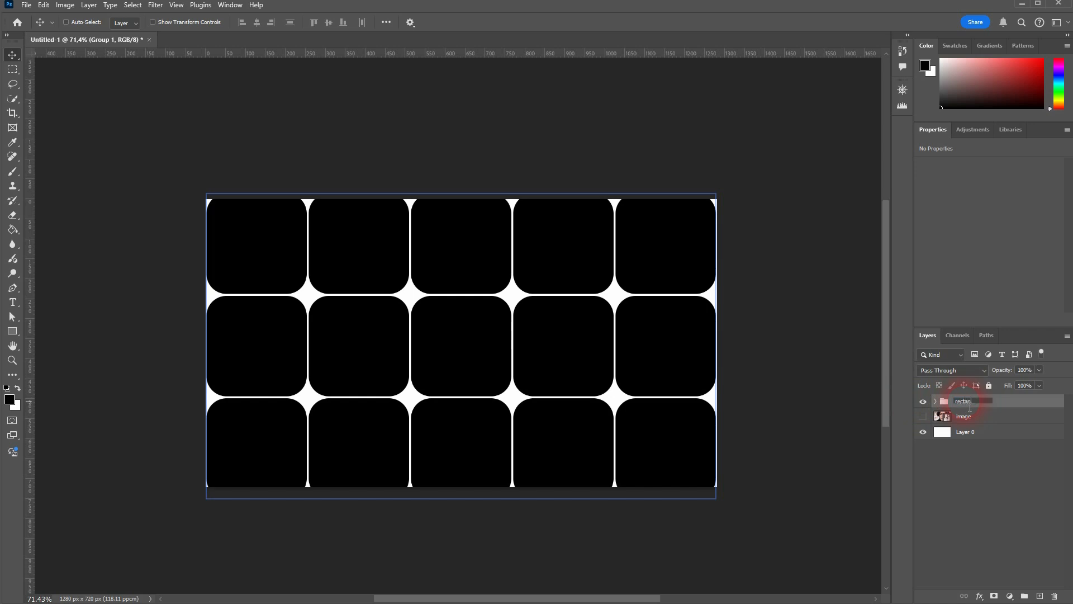
pyautogui.write('up')
pyautogui.press('Return')
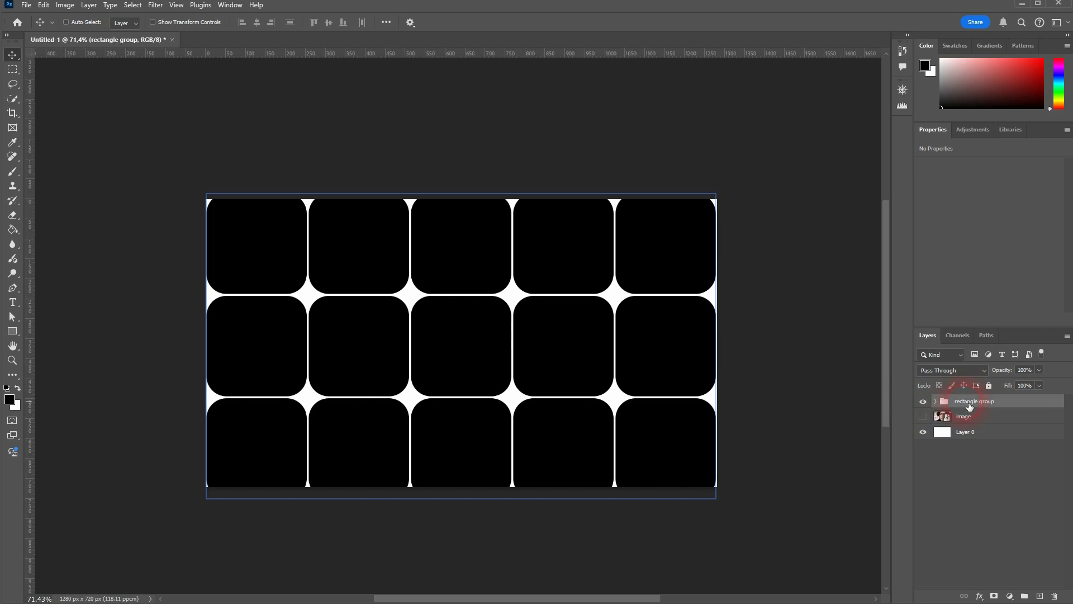
# - Show the image layer, move it above the rectangle group and clip it to the group with a clipping mask
pyautogui.click(923, 416)
pyautogui.click(985, 420)
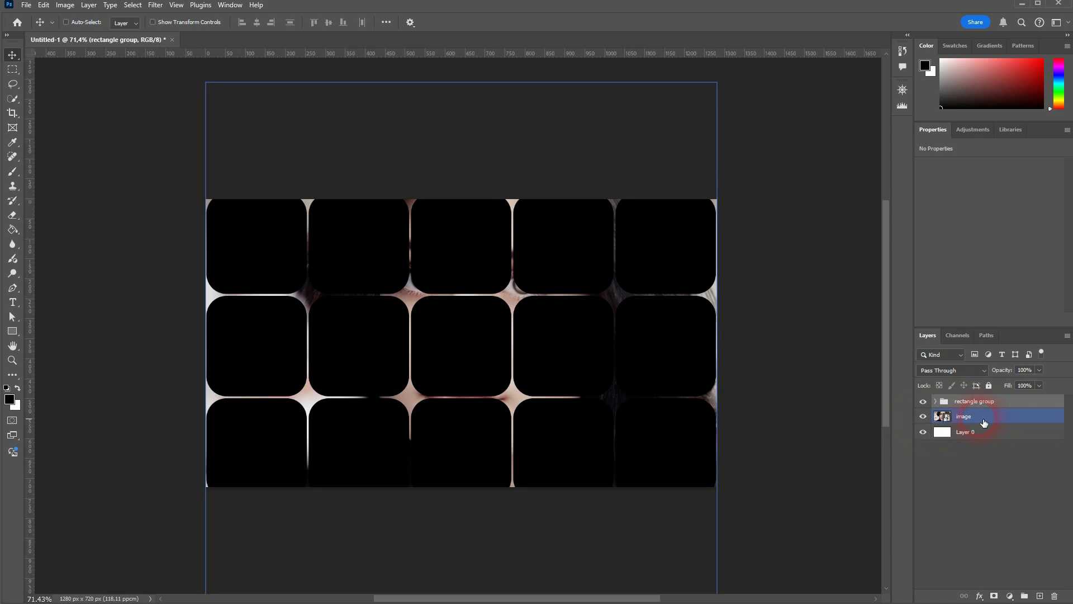
pyautogui.moveTo(967, 421); pyautogui.dragTo(961, 397)
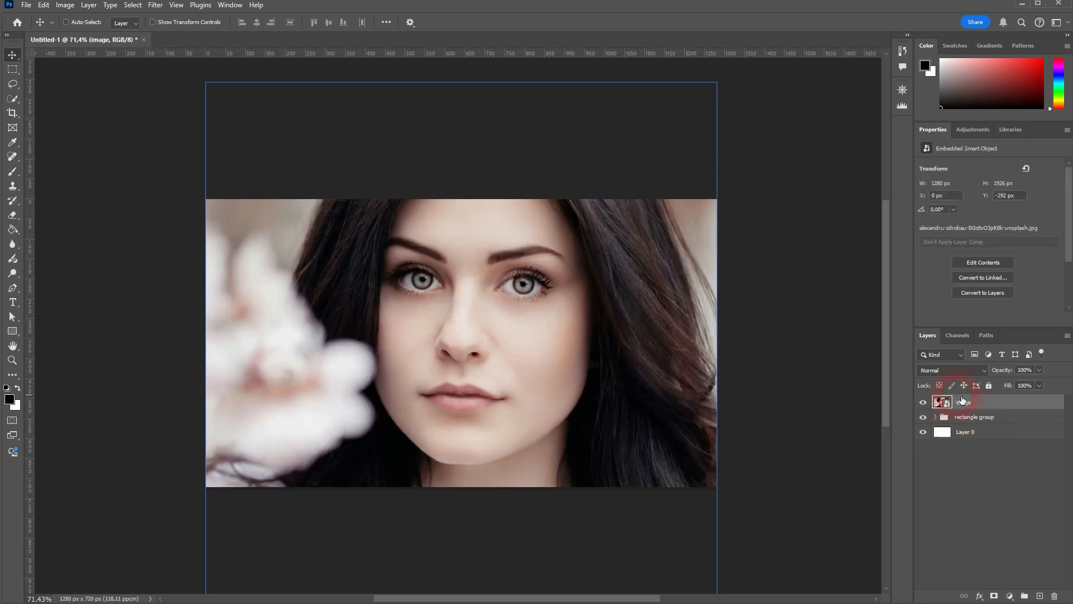
pyautogui.rightClick(993, 406)
pyautogui.click(987, 378)
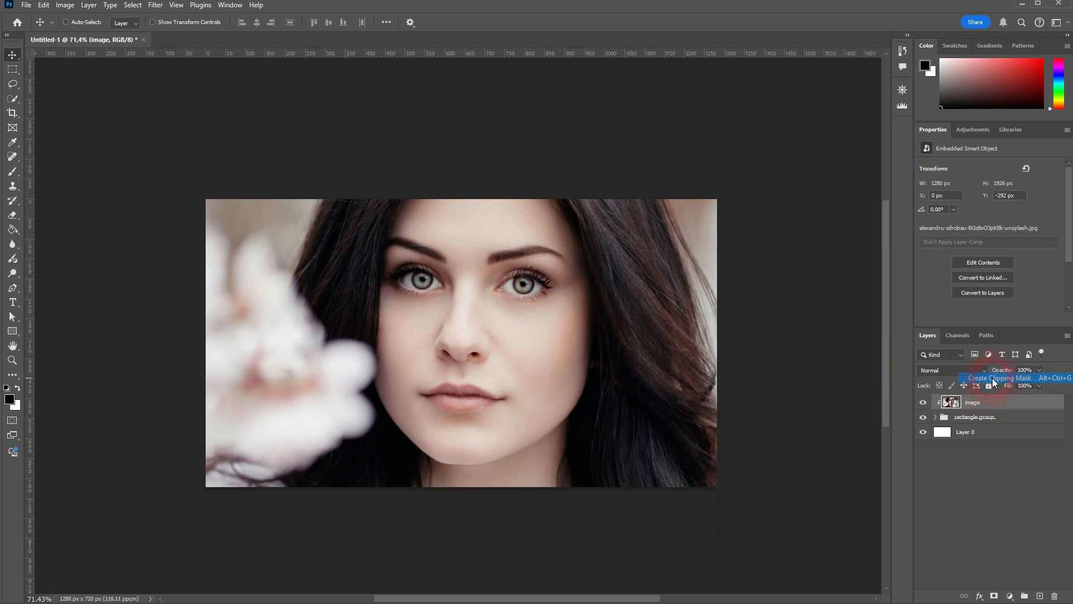
pyautogui.click(986, 434)
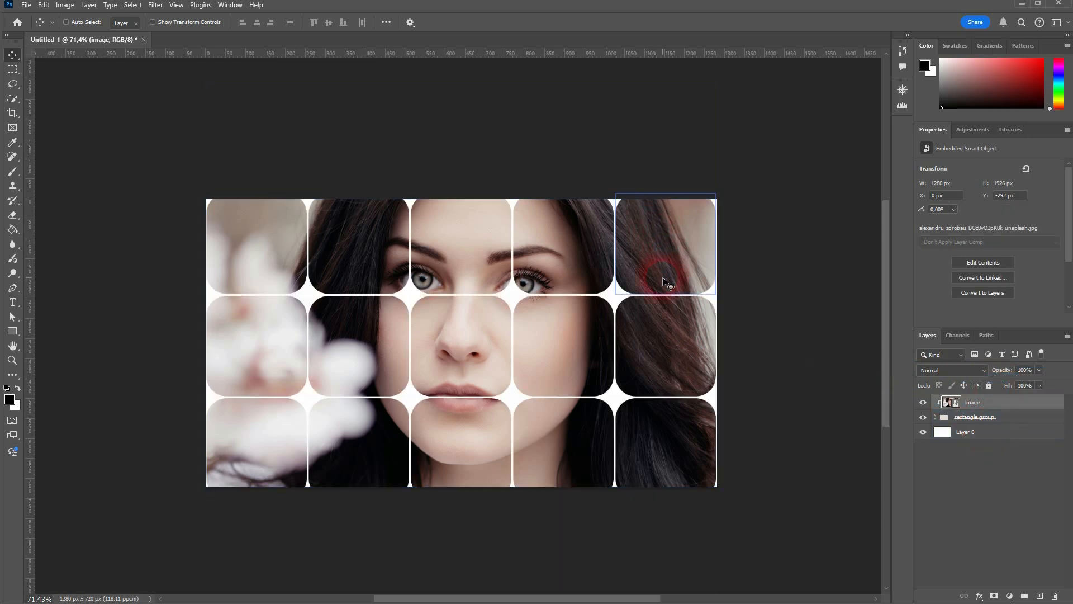
# - Examine the rectangle group that the portrait is clipped to by toggling its visibility and expanding its layers
pyautogui.click(939, 420)
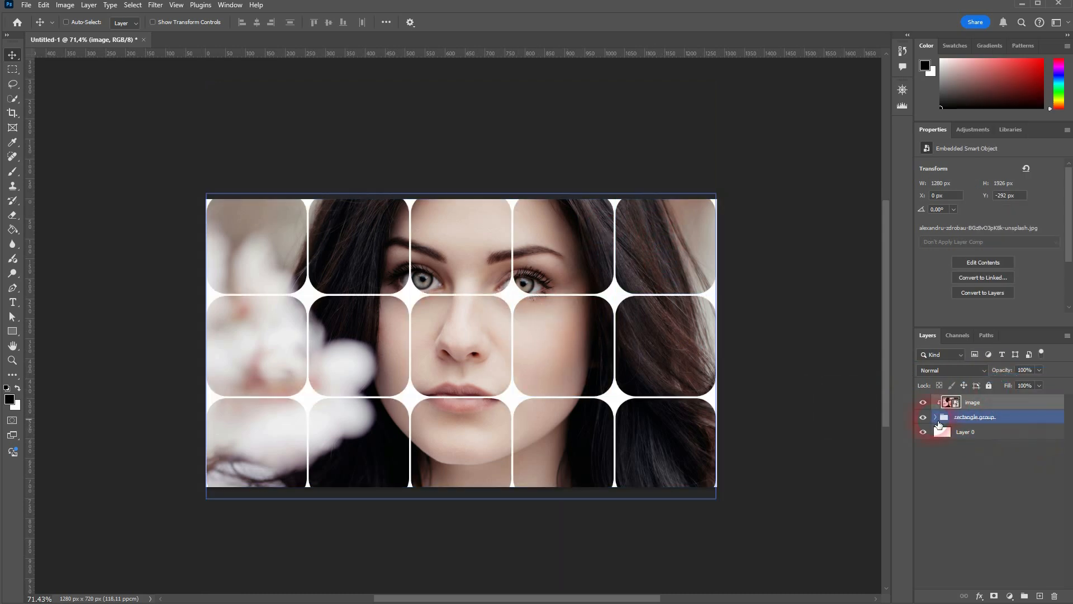
pyautogui.click(924, 418)
pyautogui.click(925, 419)
pyautogui.click(937, 418)
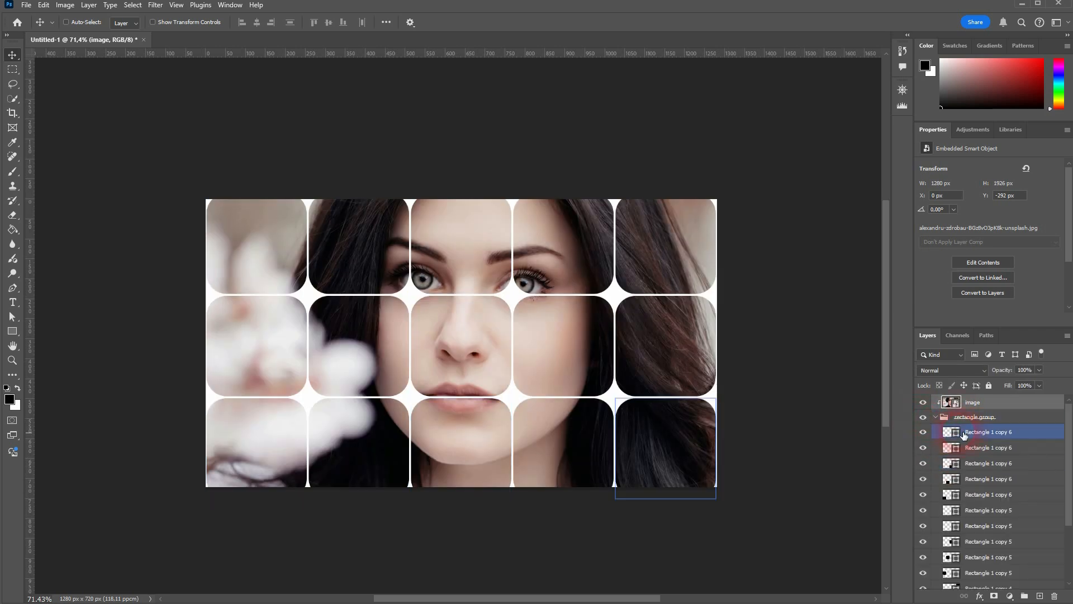
pyautogui.click(966, 437)
pyautogui.click(938, 418)
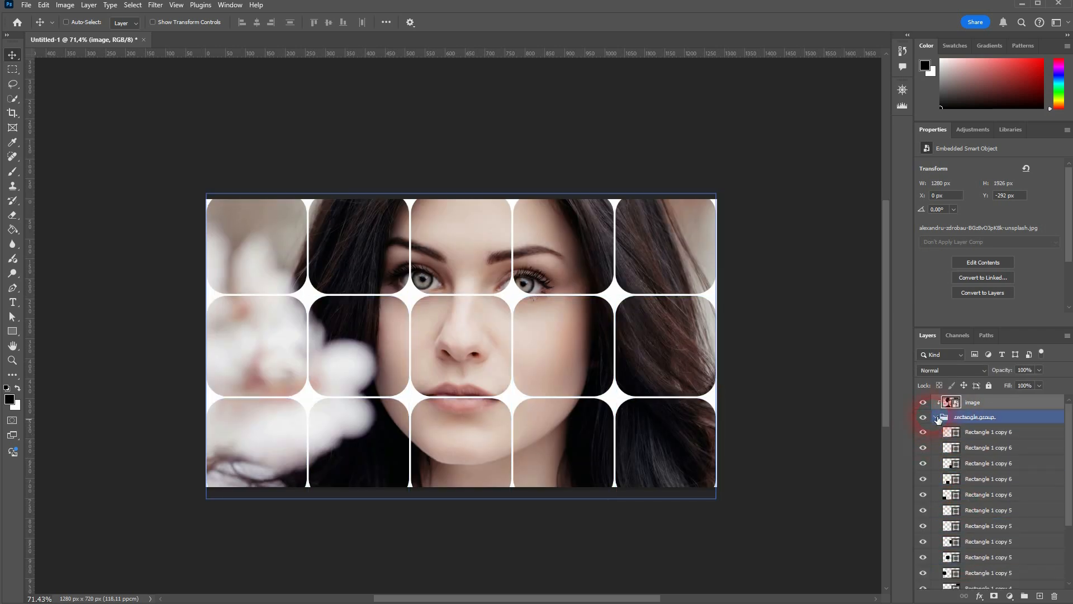
pyautogui.click(936, 418)
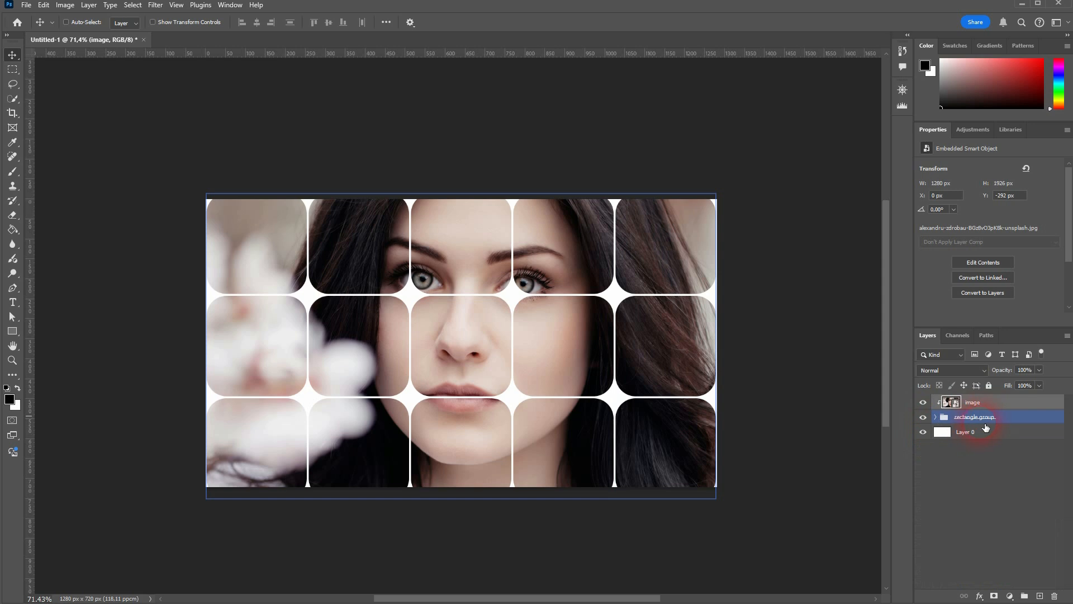
pyautogui.keyDown('ctrl'); pyautogui.click(486, 287); pyautogui.keyUp('ctrl')
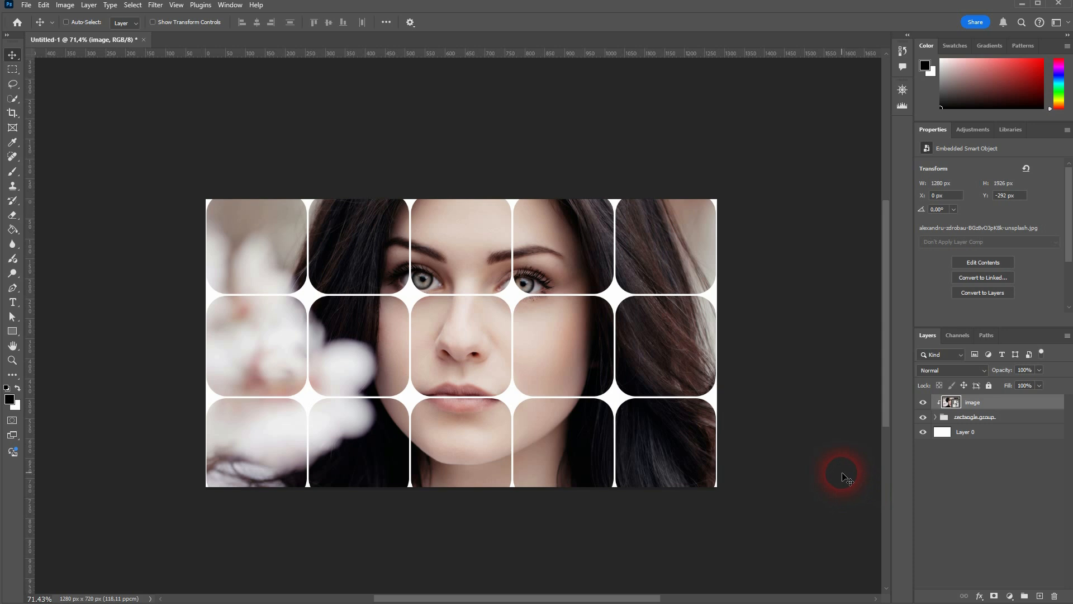
# - Release the image layer's clipping mask and set its opacity to 50% so the grid shows through for alignment
pyautogui.click(998, 416)
pyautogui.rightClick(981, 405)
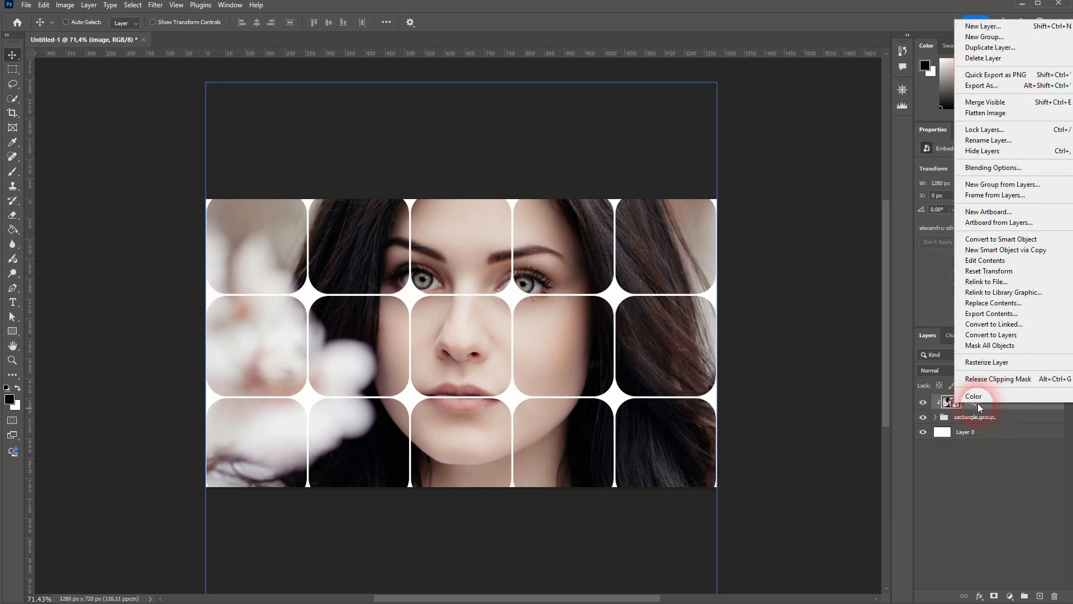
pyautogui.click(989, 379)
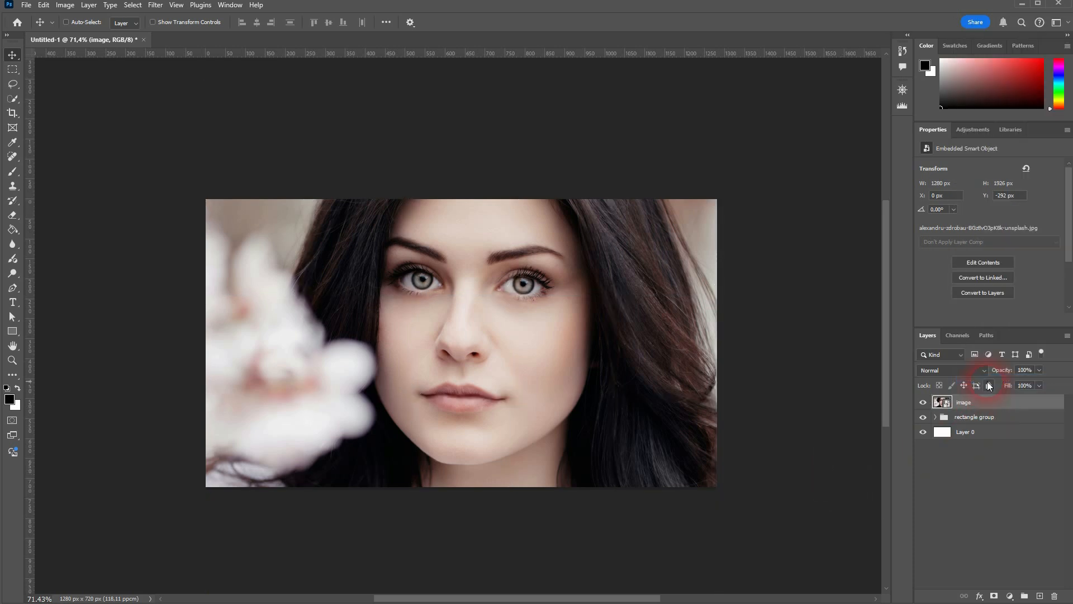
pyautogui.write('50')
pyautogui.press('Return')
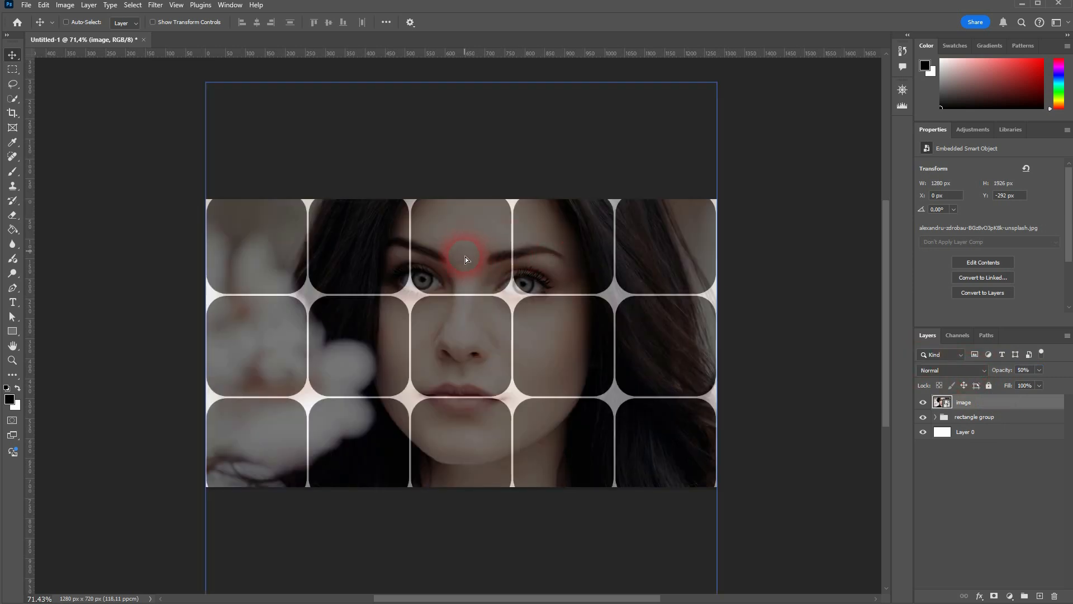
# - Move the portrait down over the grid and scale it to 7.87% so it spans the full canvas width
pyautogui.moveTo(465, 257); pyautogui.dragTo(452, 311)
pyautogui.hotkey('ctrl', 't')
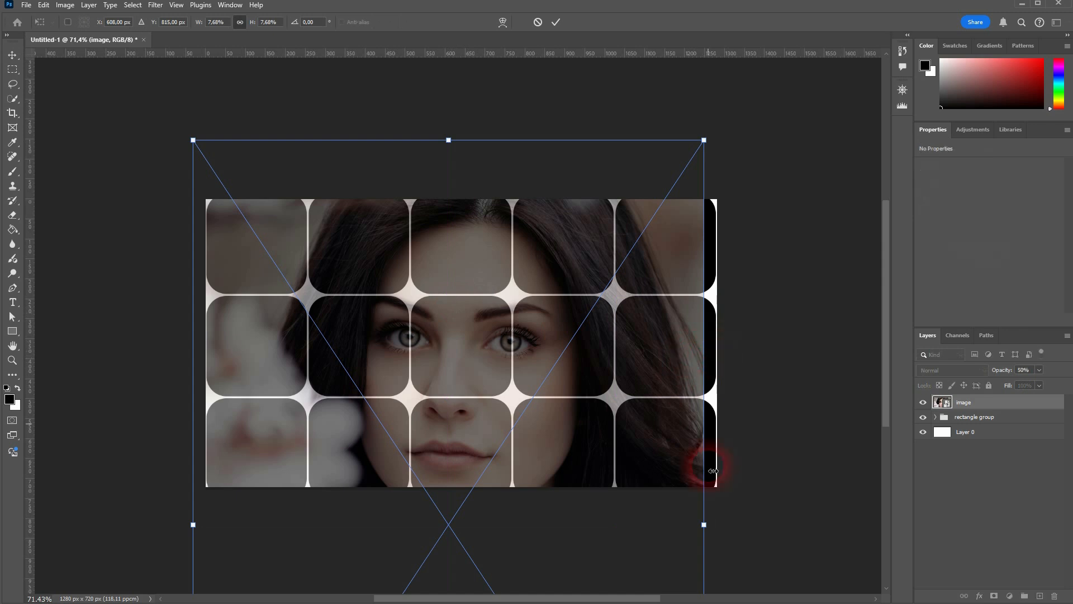
pyautogui.moveTo(708, 523)
pyautogui.mouseDown()
pyautogui.moveTo(732, 530)
pyautogui.moveTo(718, 517)
pyautogui.mouseUp()
pyautogui.press('Return')
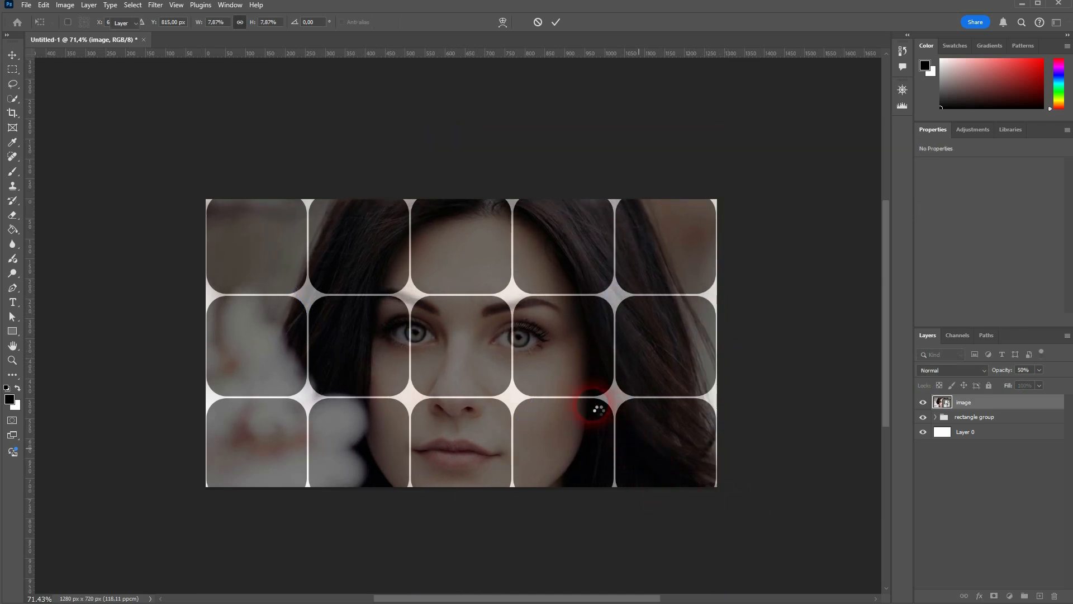
# - Set the image layer's opacity to 100% and clip it to the rectangle group with a clipping mask
pyautogui.moveTo(1004, 372); pyautogui.dragTo(1068, 371)
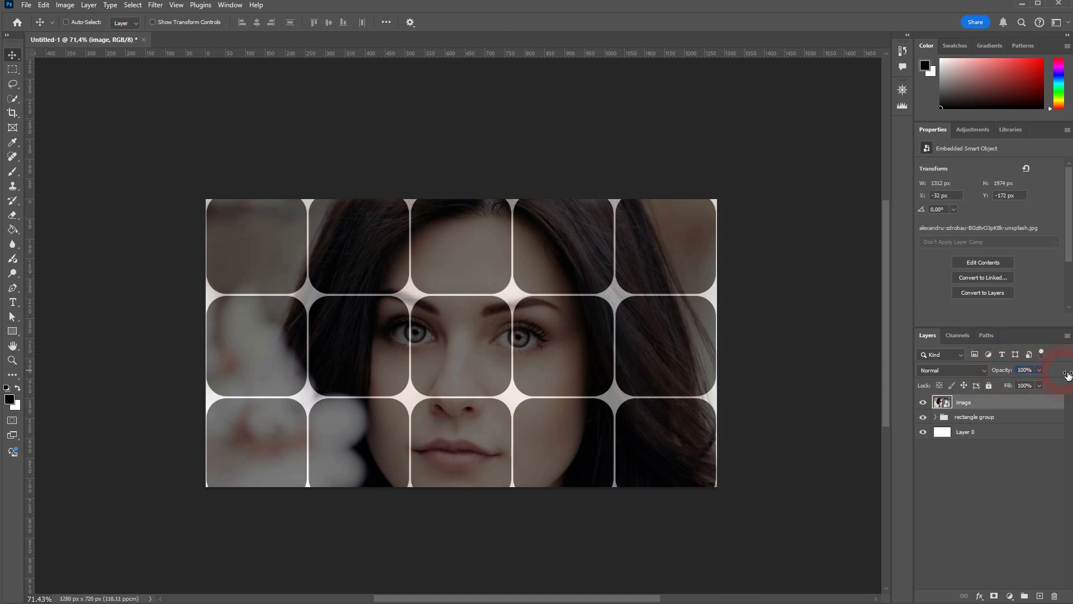
pyautogui.rightClick(989, 400)
pyautogui.click(989, 375)
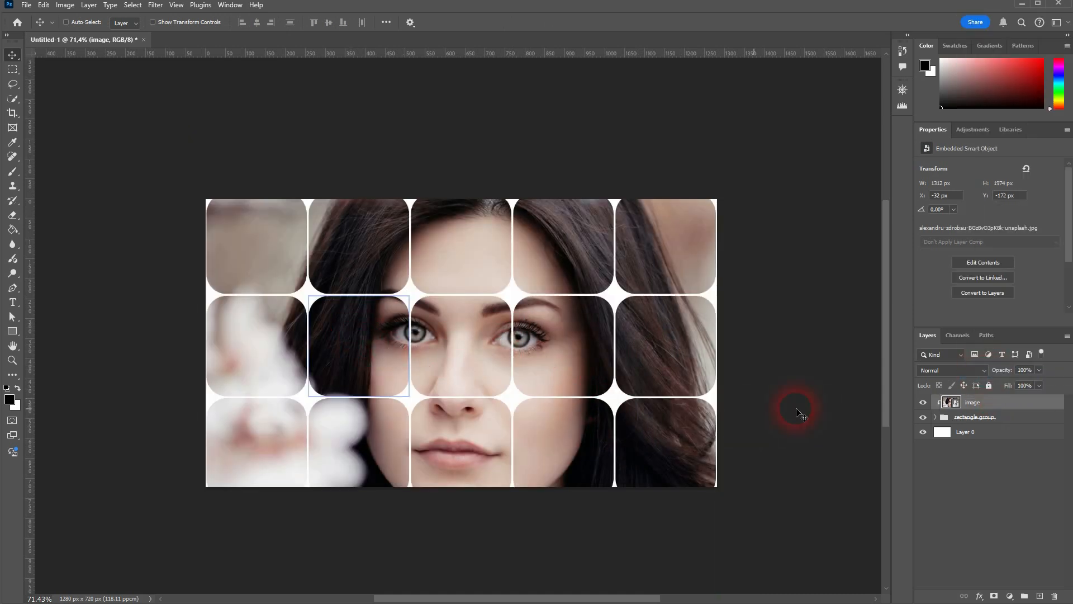
# - Fill the background Layer 0 with black using the Paint Bucket tool
pyautogui.click(976, 432)
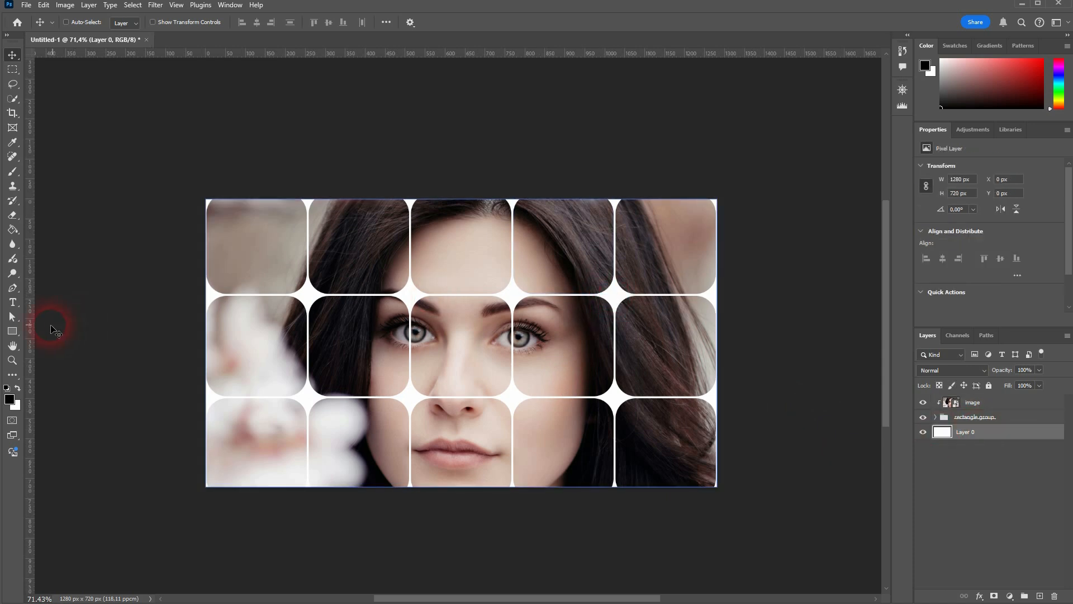
pyautogui.moveTo(12, 230); pyautogui.dragTo(71, 240)
pyautogui.click(17, 388)
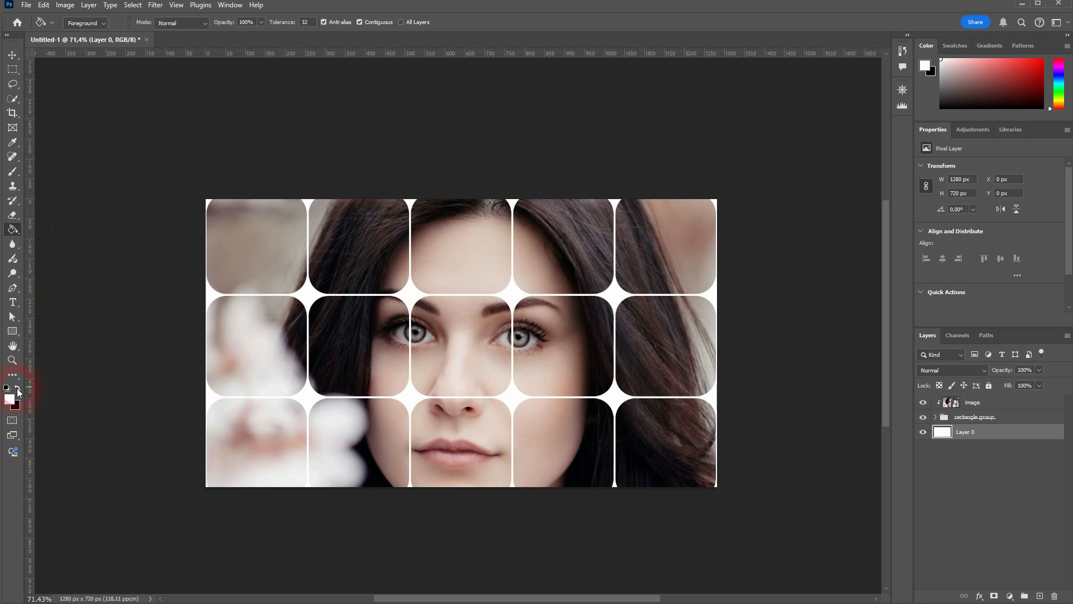
pyautogui.click(17, 388)
pyautogui.click(307, 399)
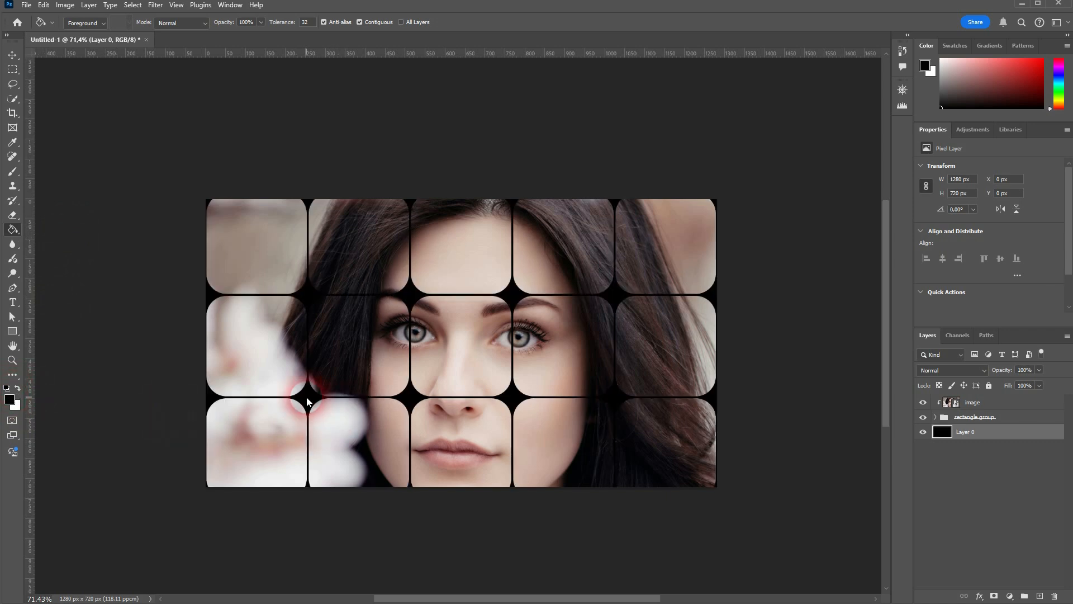